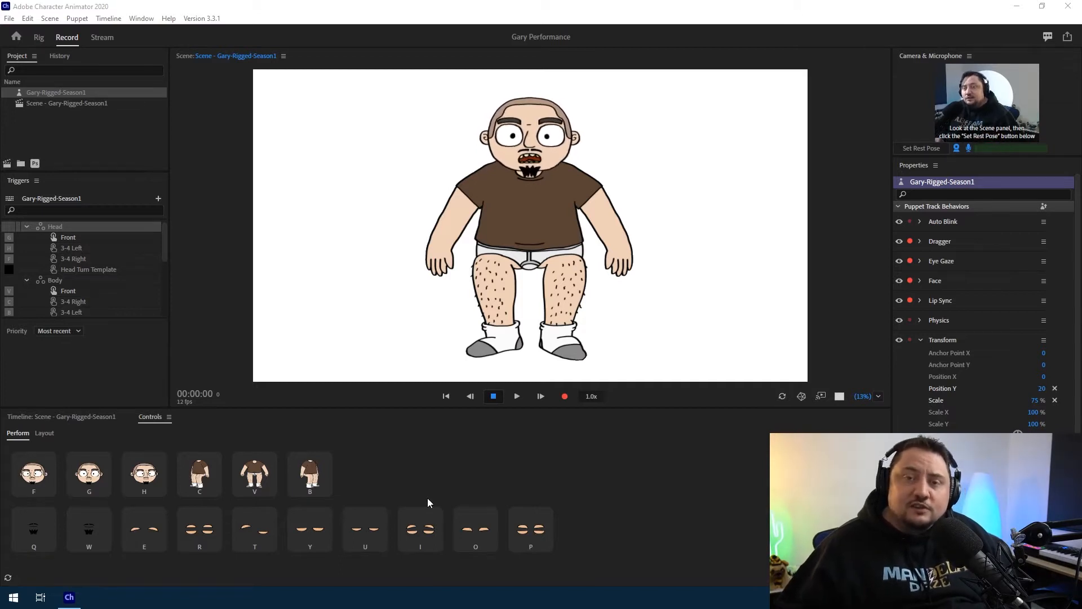
- Test the puppet's front and three-quarter head and body turn triggers in the scene
click(723, 511)
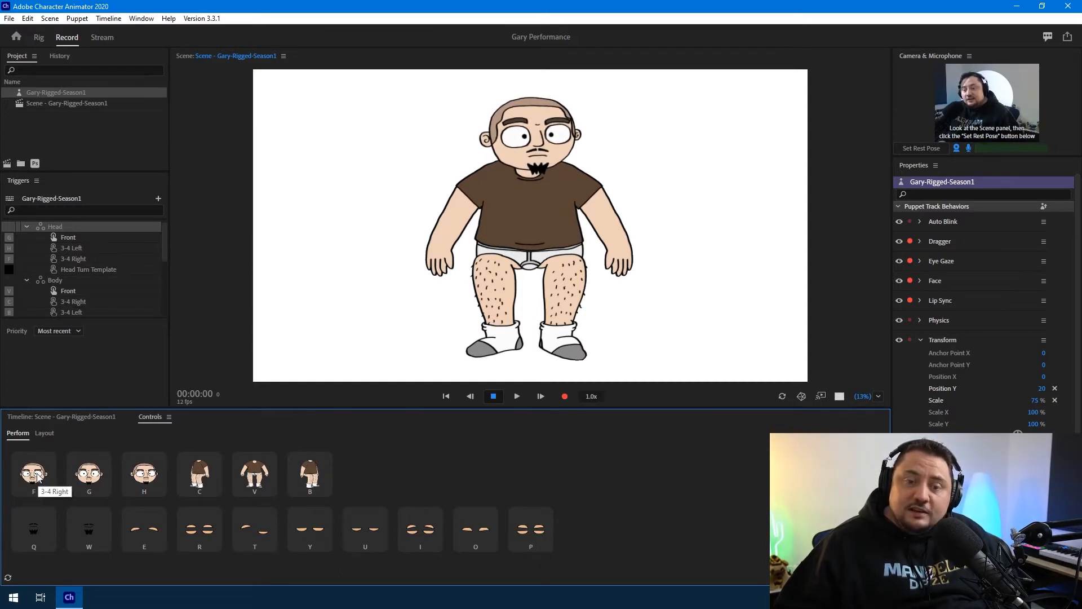
click(139, 478)
click(200, 476)
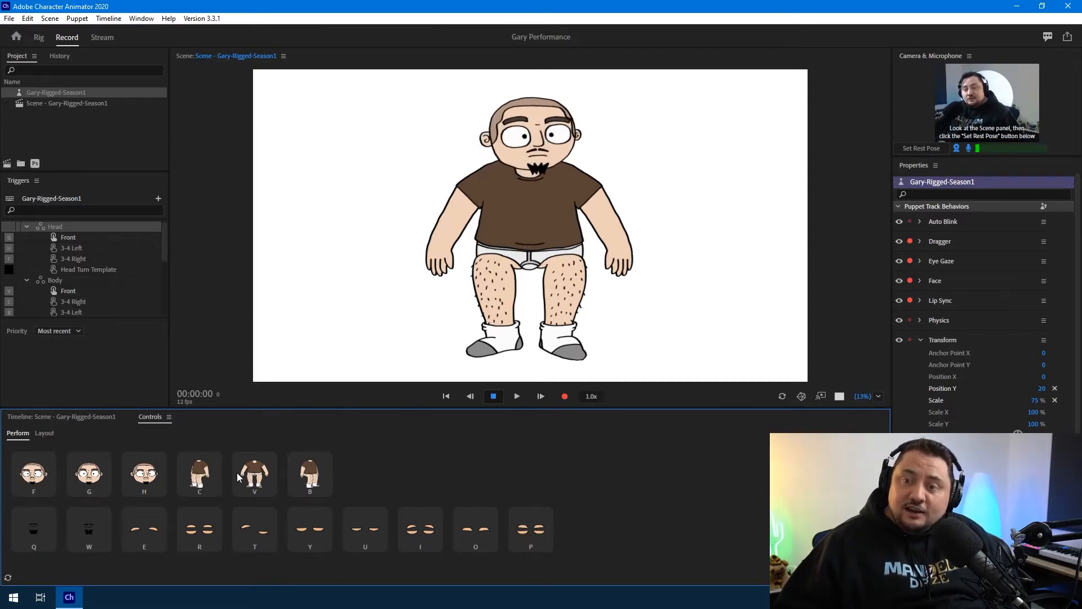
click(251, 475)
click(303, 475)
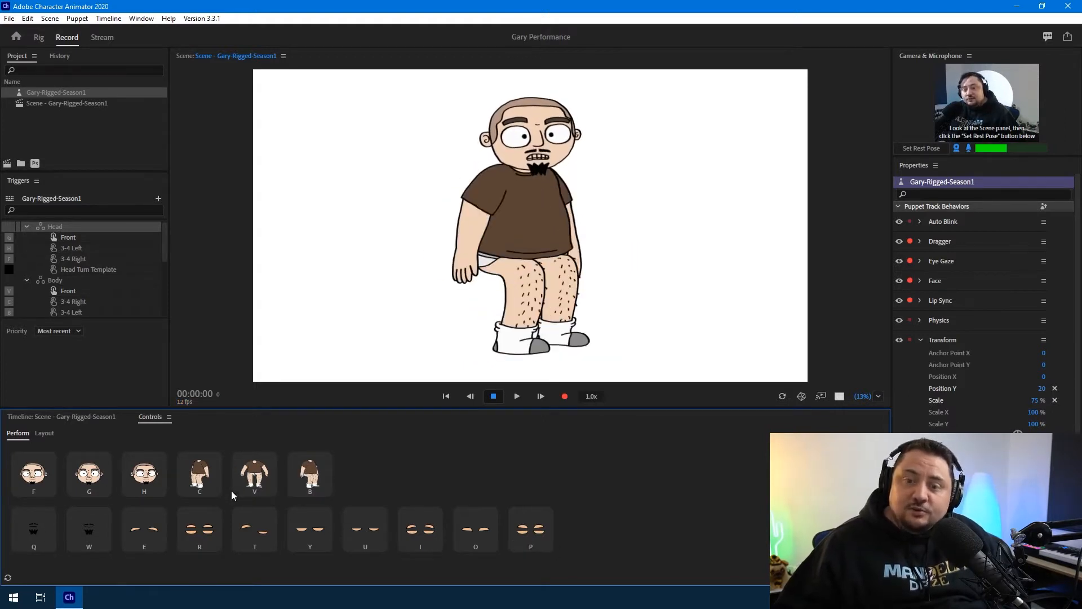
click(251, 476)
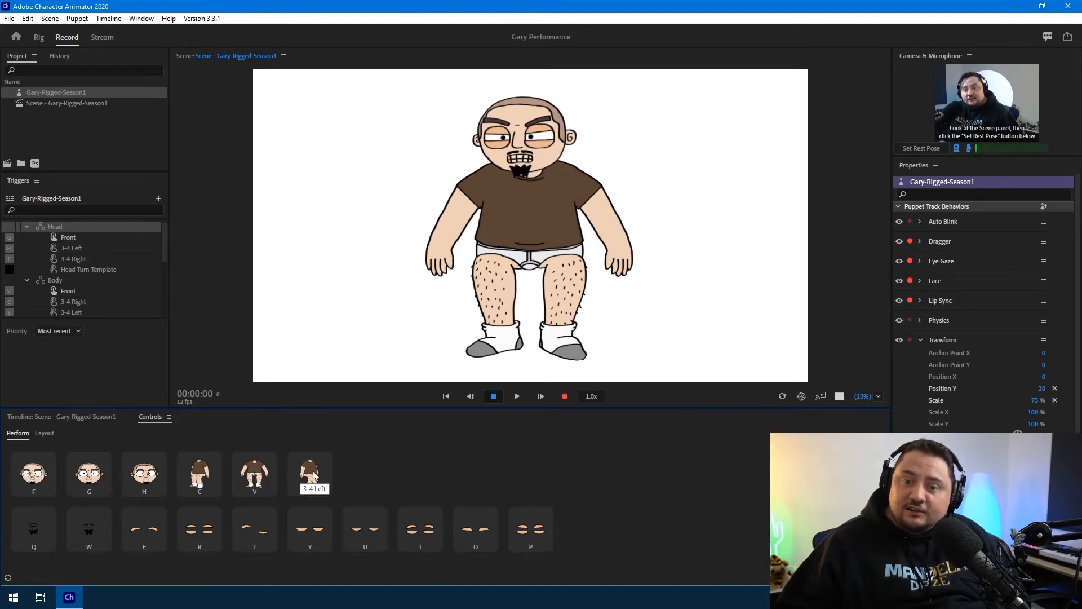
click(204, 476)
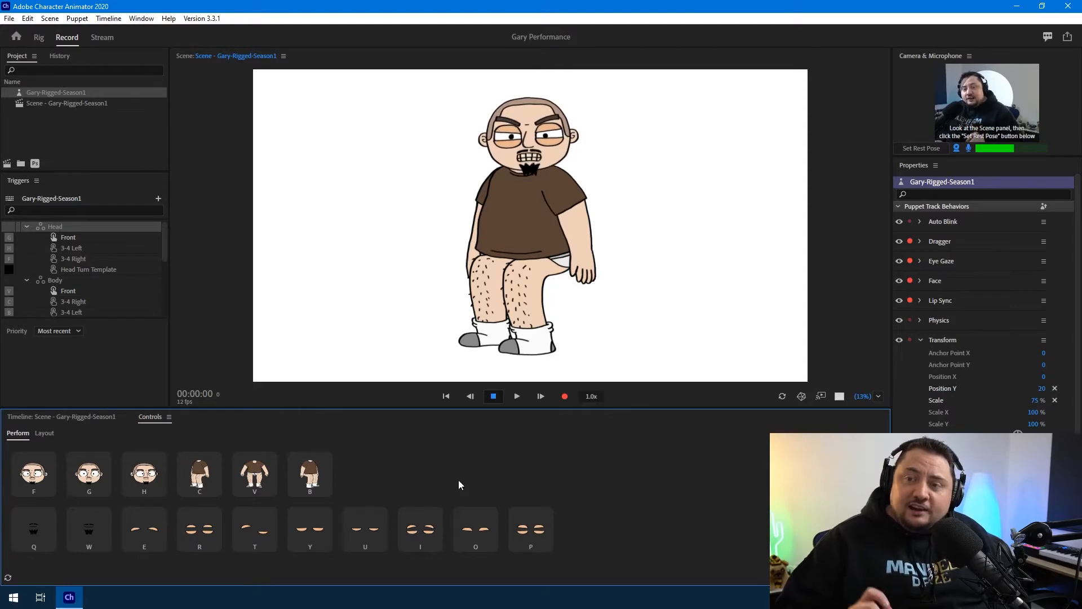
- Switch to rigging the puppet and examine the emotion layers of the front head's Left Eyebrow, from Normal through Confused
click(38, 38)
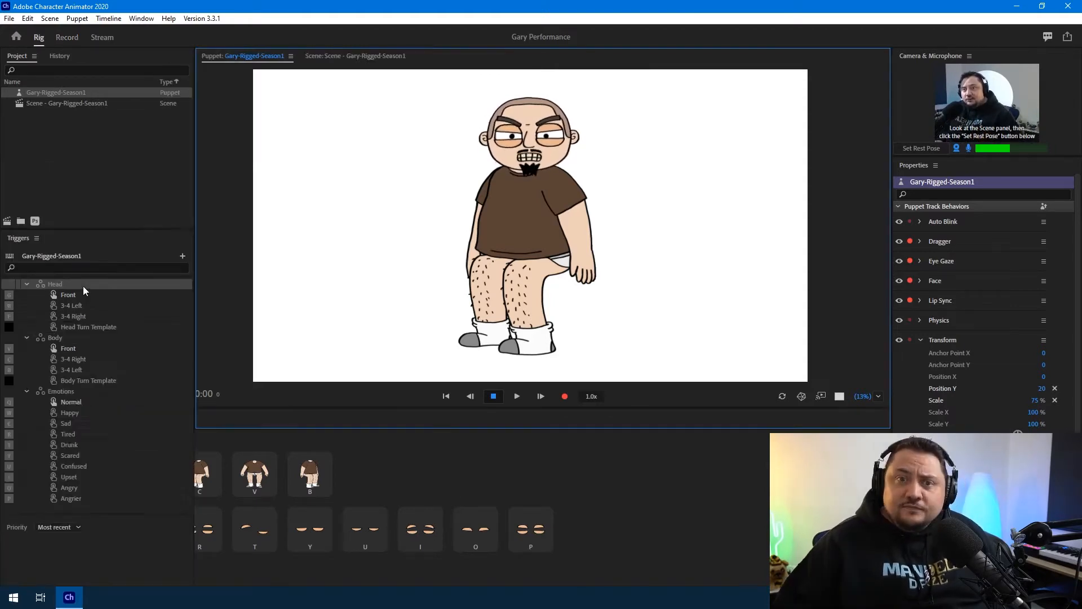
click(289, 142)
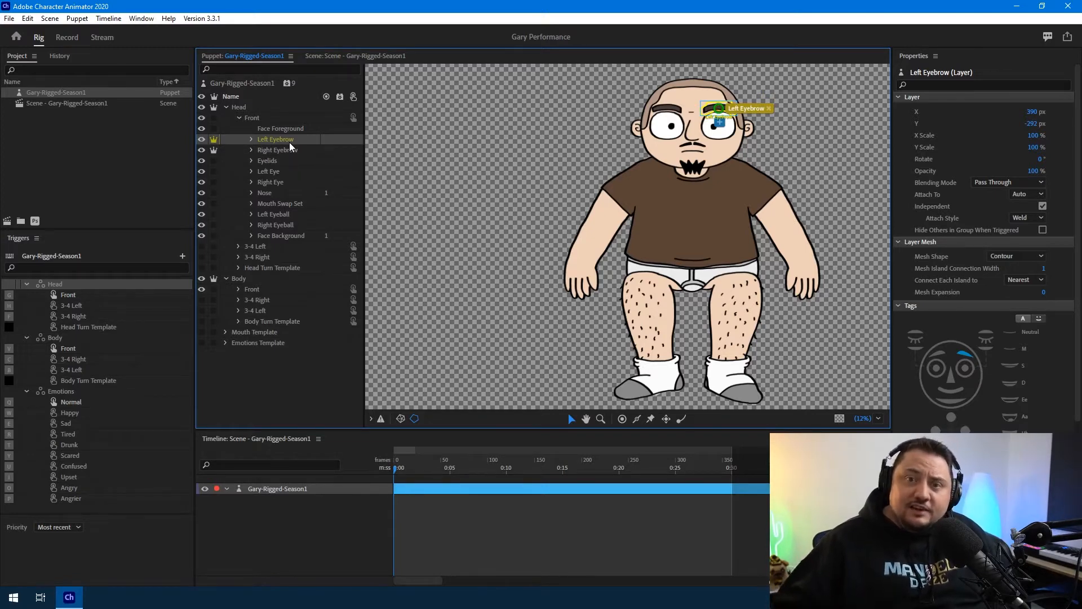
click(252, 139)
click(283, 152)
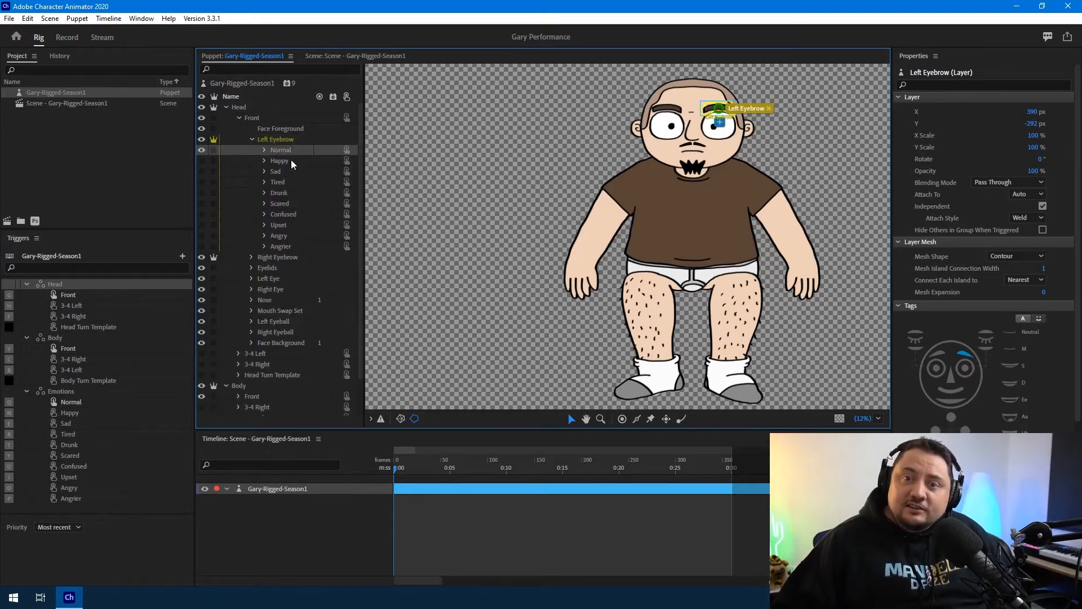
click(282, 160)
click(283, 174)
click(284, 183)
click(278, 193)
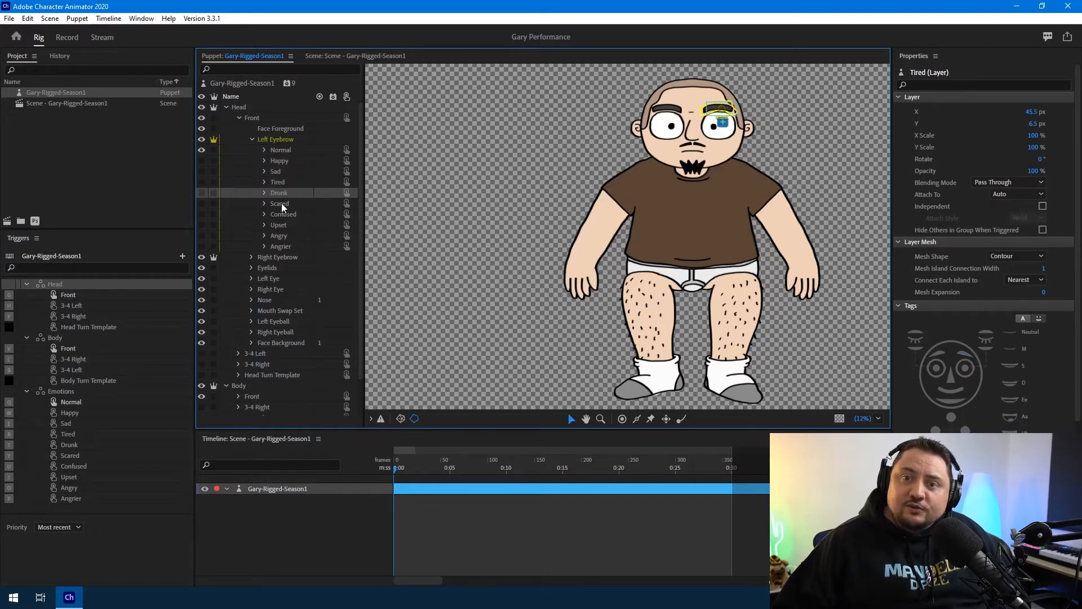
click(283, 206)
click(287, 215)
click(252, 139)
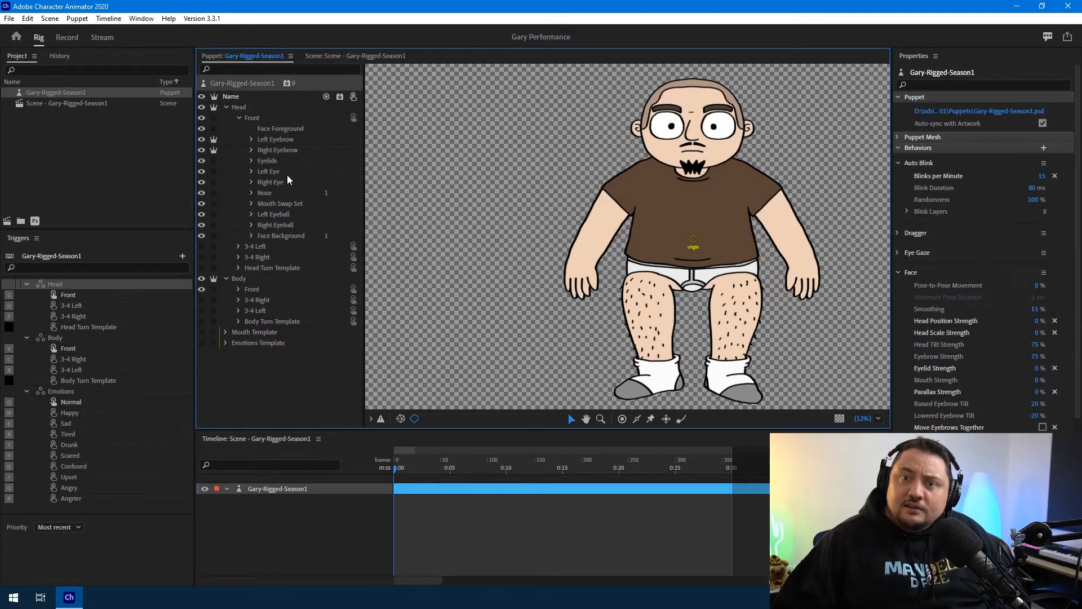
- Examine the emotion layers in the front head's Eyelids group and preview the Angrier eyelids
click(269, 160)
click(252, 161)
click(282, 175)
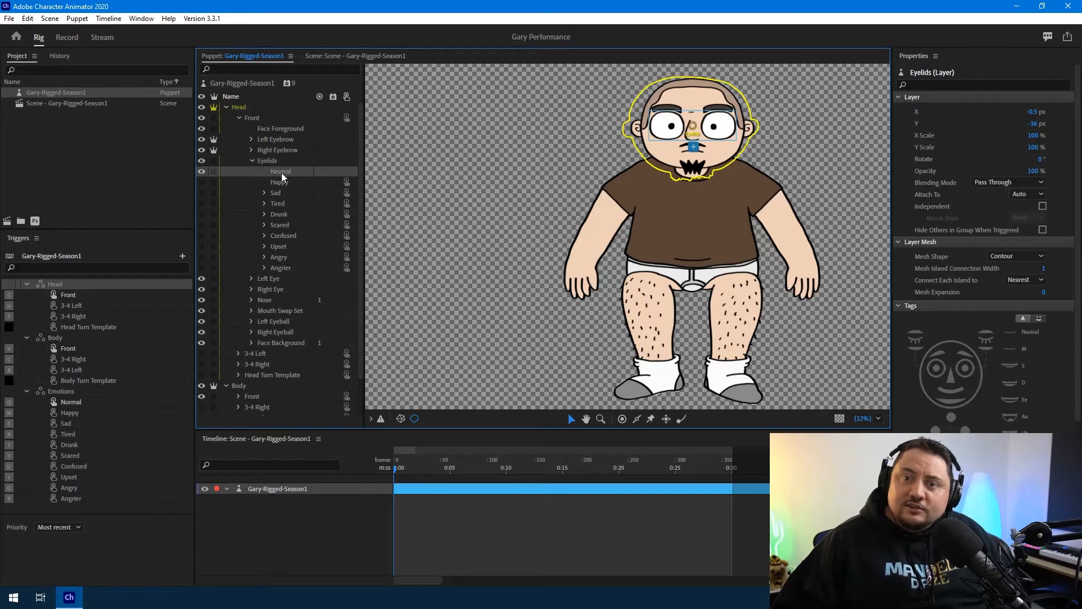
click(283, 183)
click(280, 193)
click(285, 214)
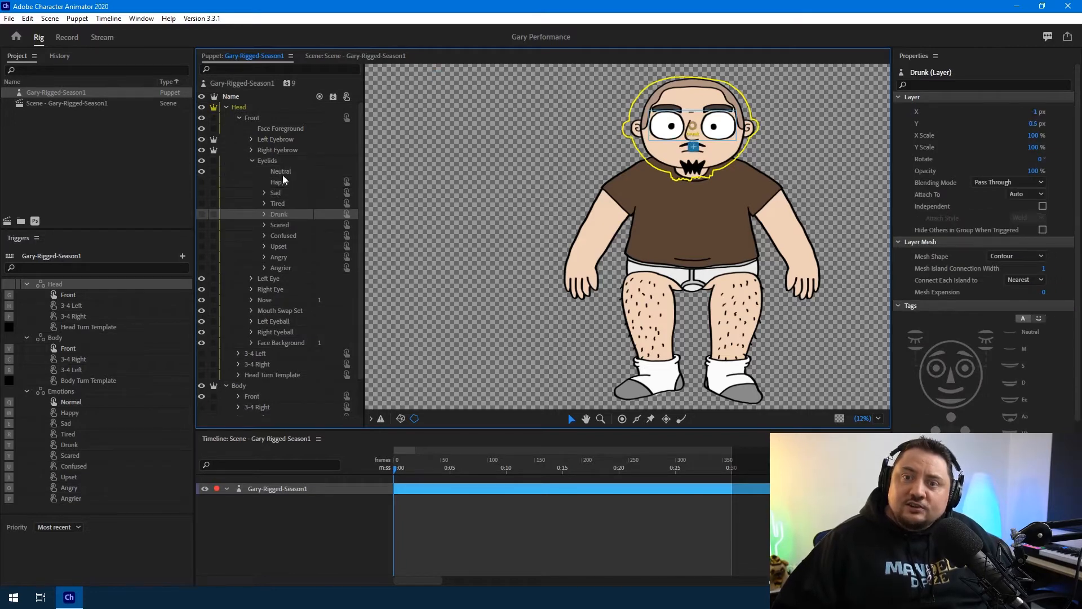
click(284, 173)
click(283, 183)
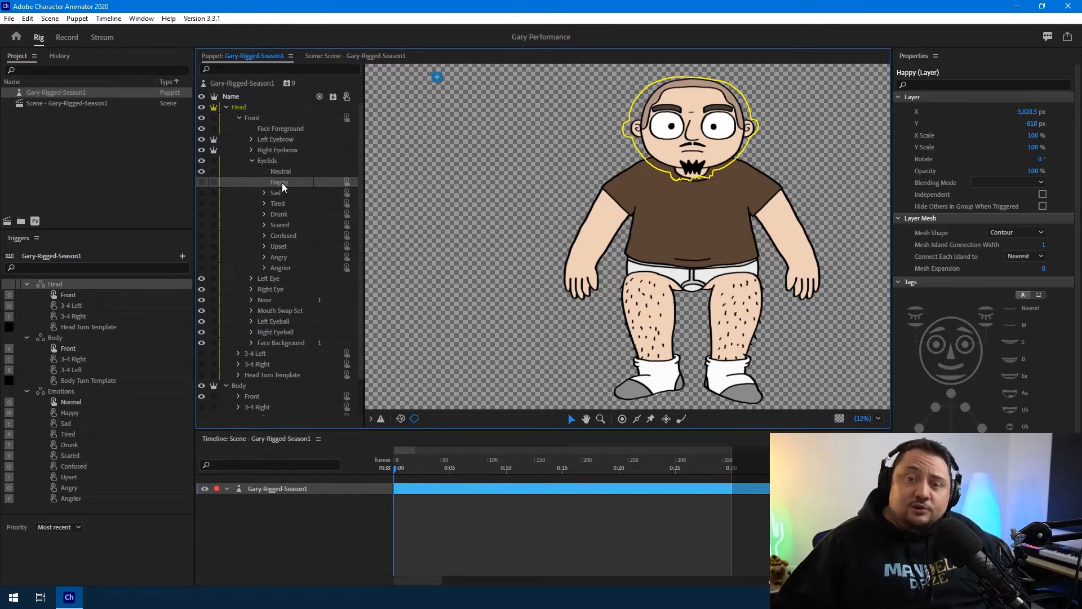
click(287, 268)
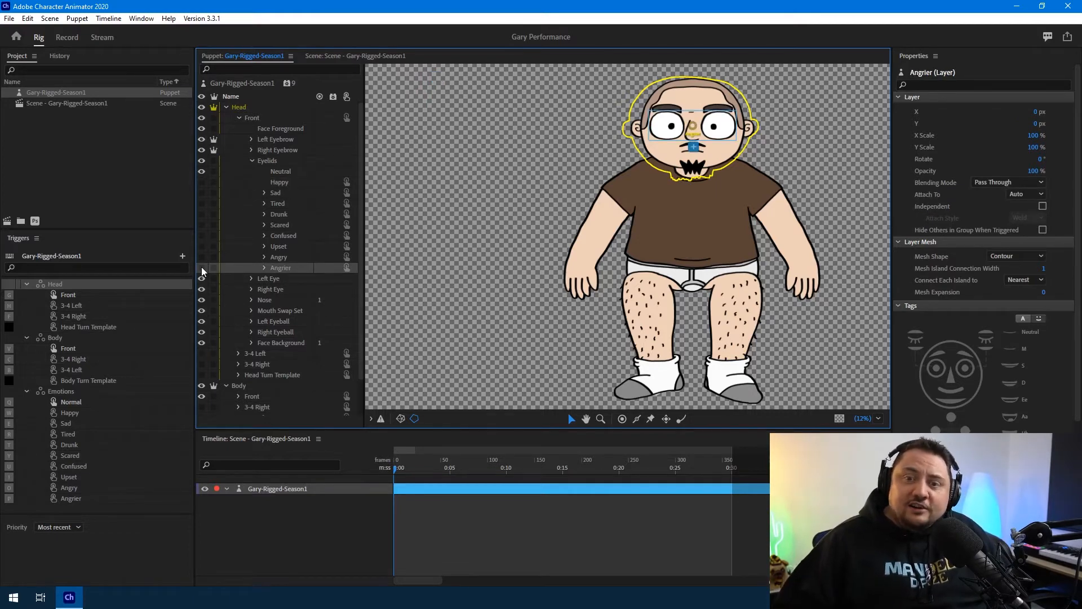
click(202, 269)
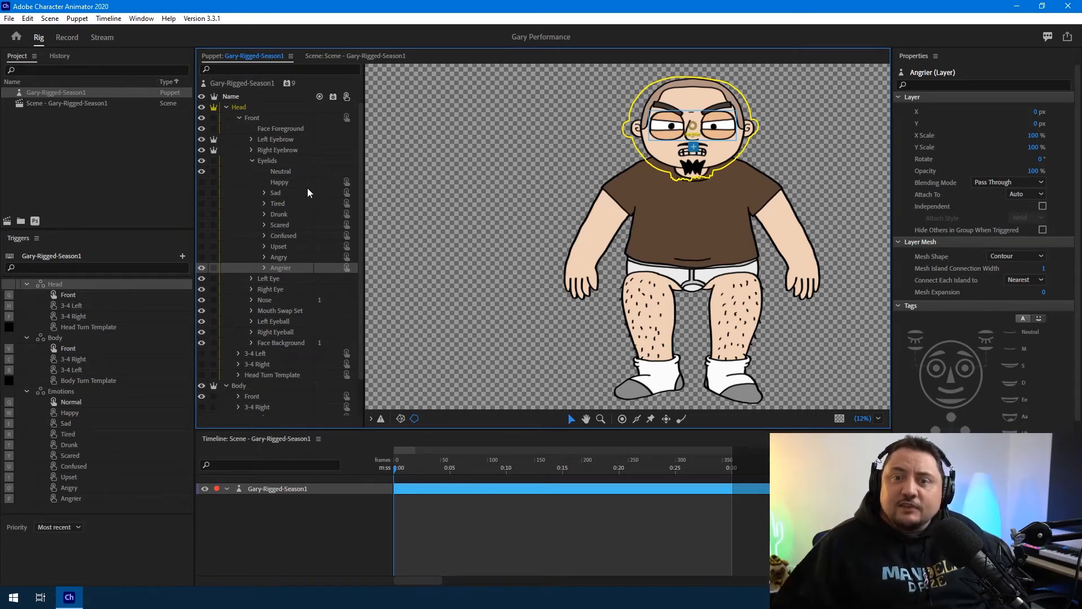
click(252, 160)
- Examine the front head's Left Eye group and the Normal and Angrier layers of its Left Pupil
click(270, 172)
click(252, 171)
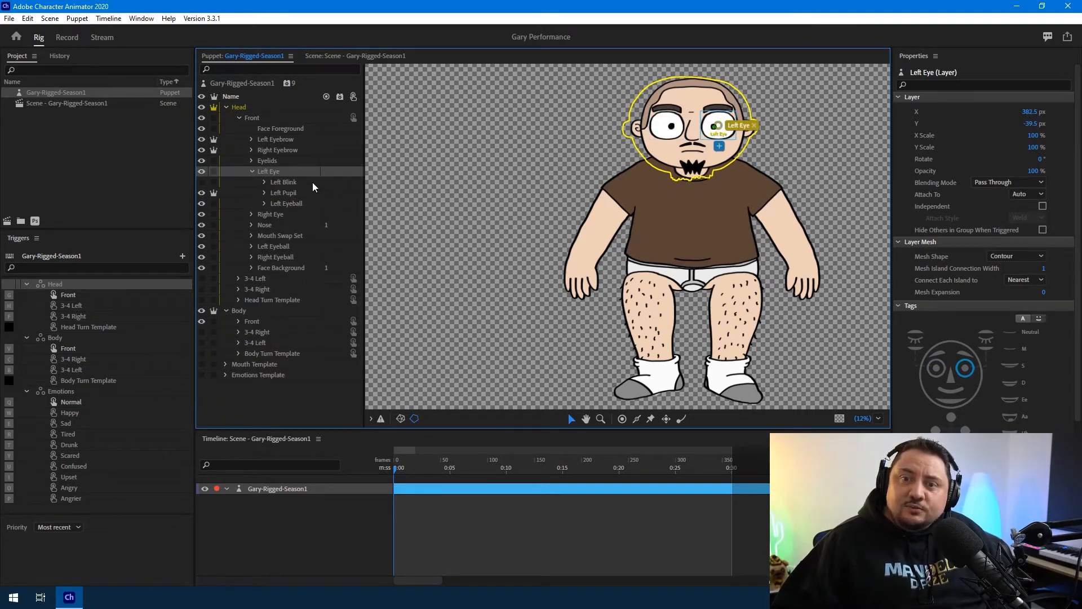
click(284, 195)
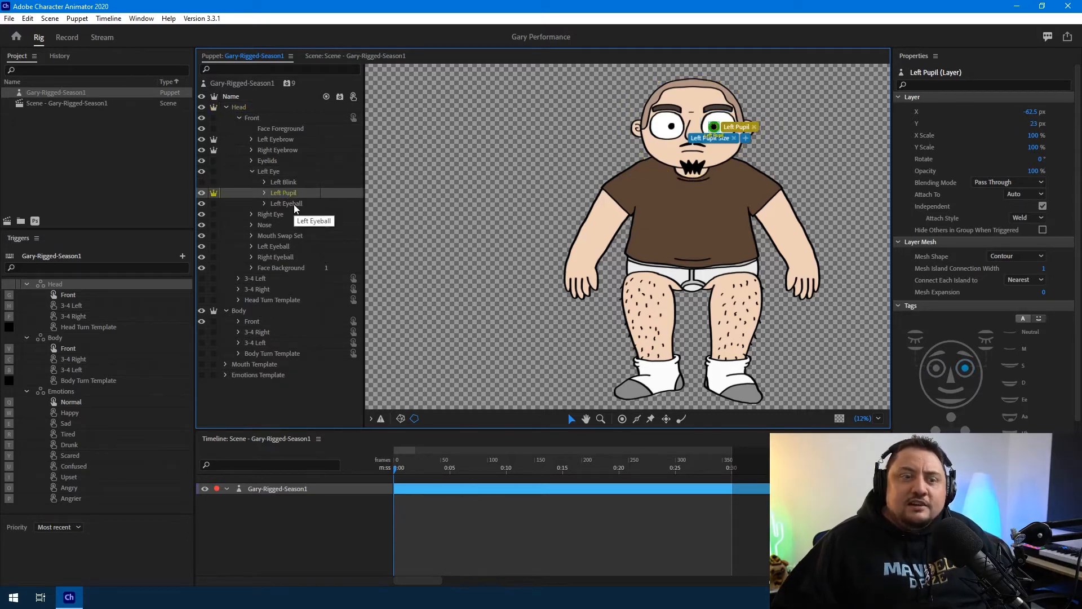
click(265, 193)
click(296, 204)
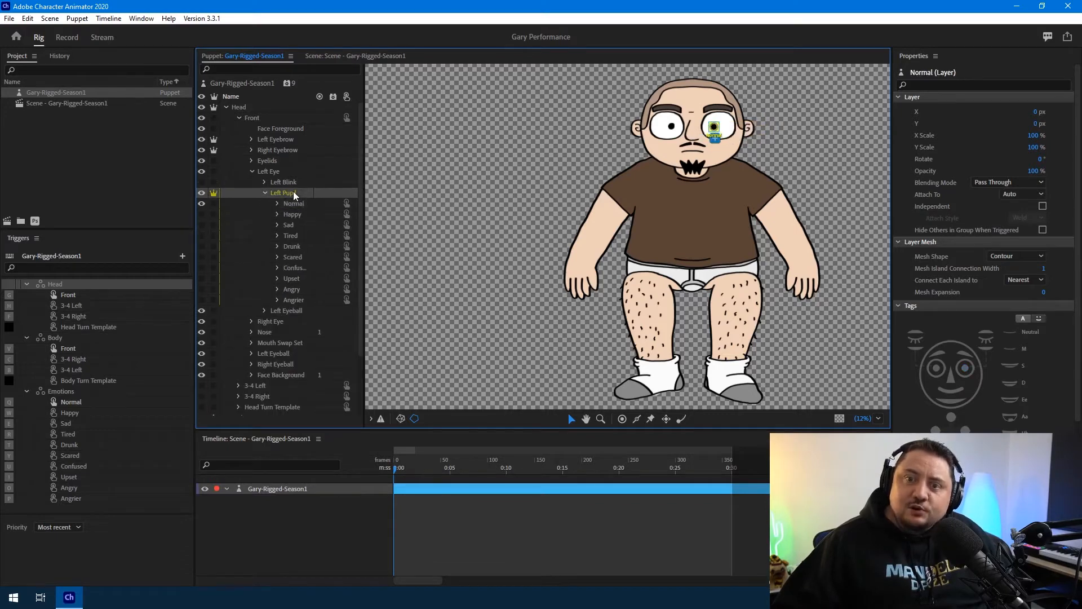
click(294, 301)
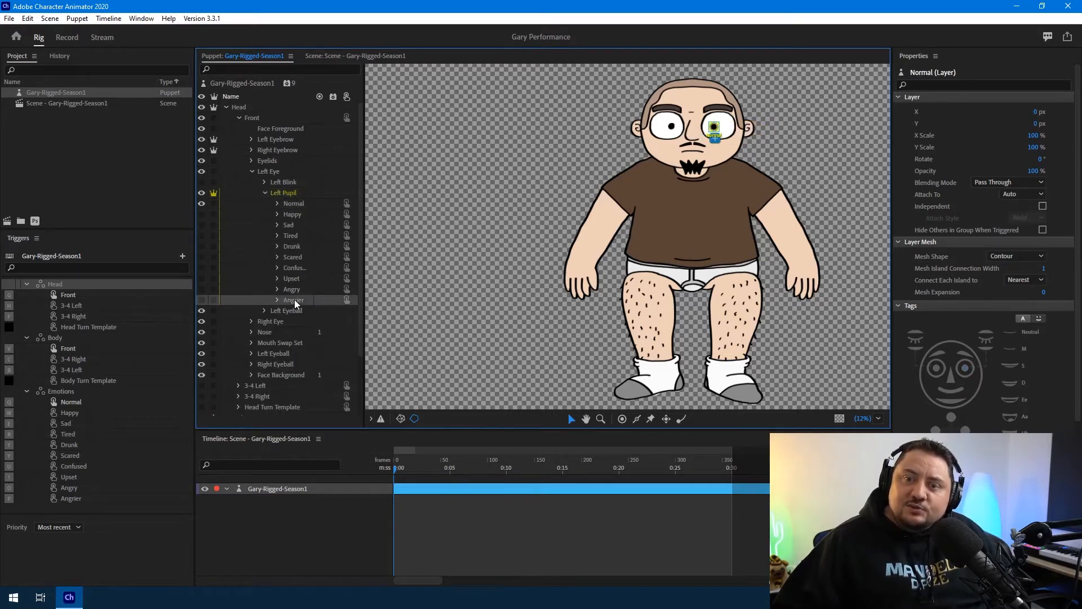
click(293, 204)
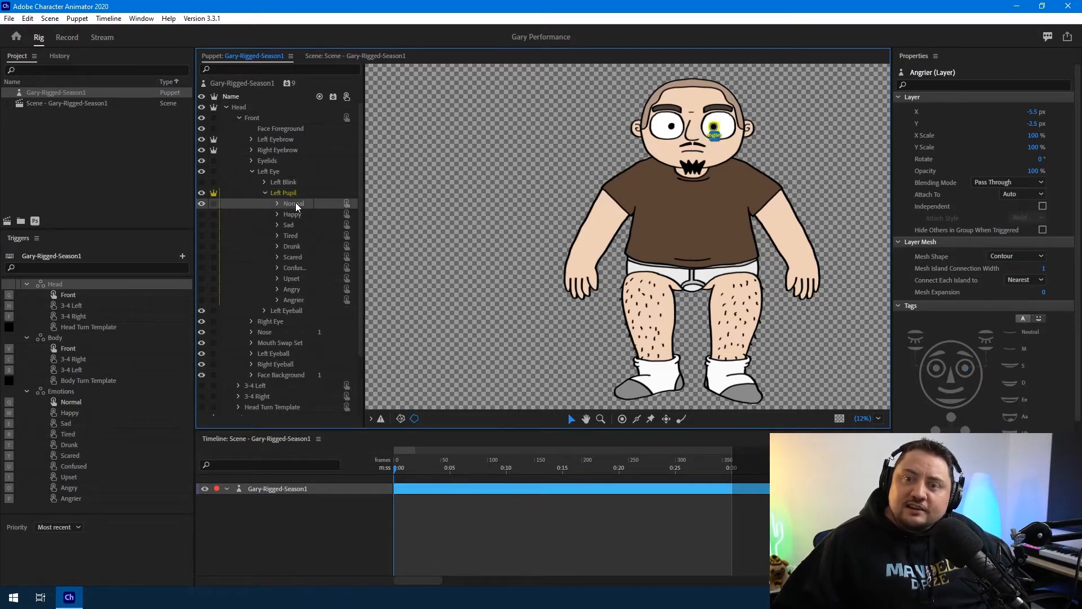
click(265, 193)
- Inspect the front head's Mouth Swap Set and the tags on its Normal mouth group
click(278, 235)
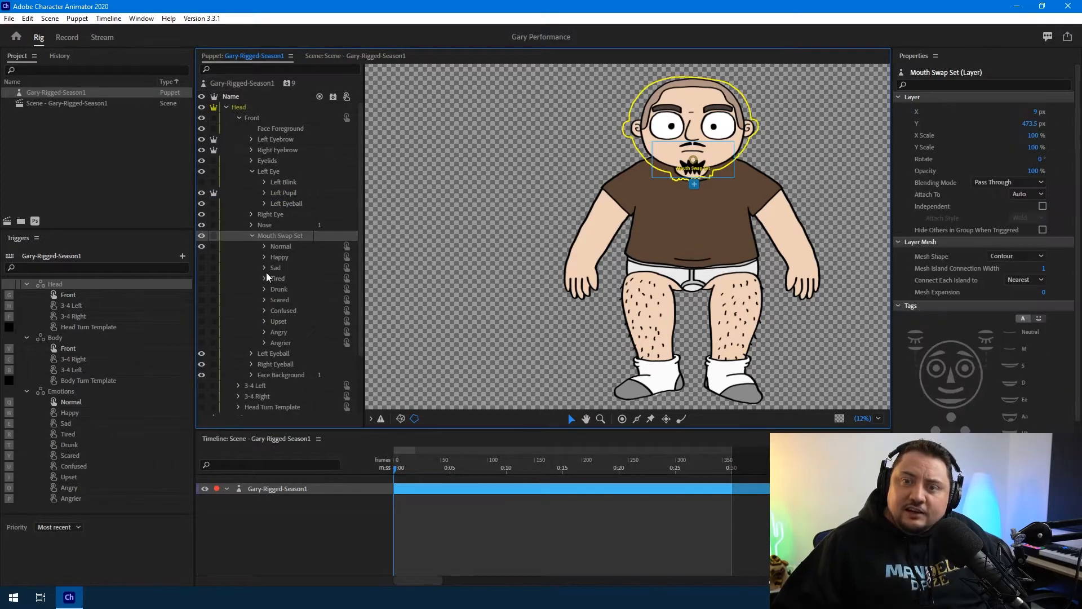
click(295, 248)
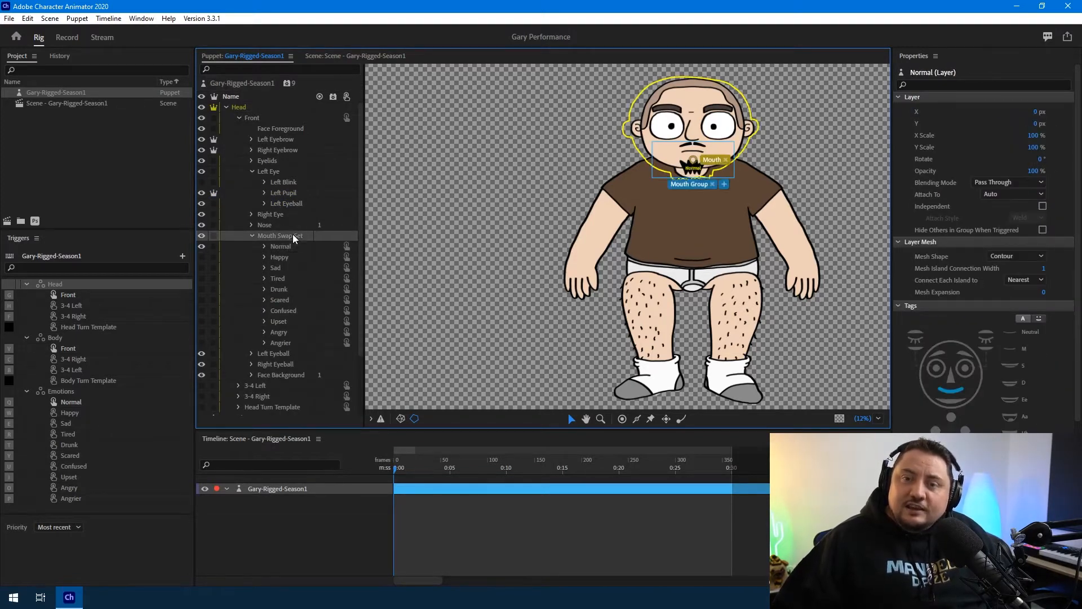
click(288, 236)
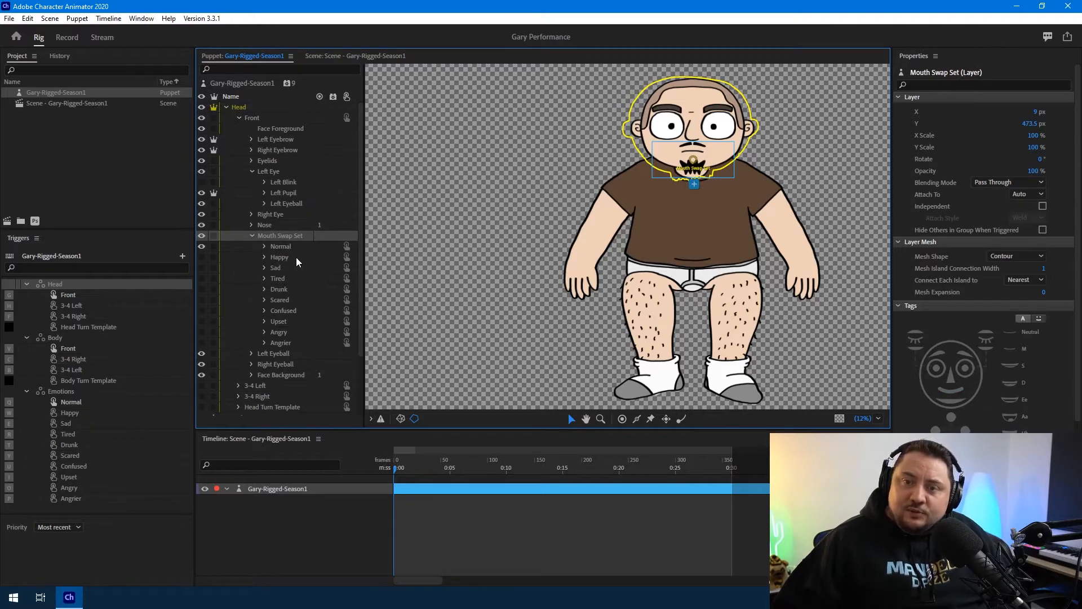
click(282, 248)
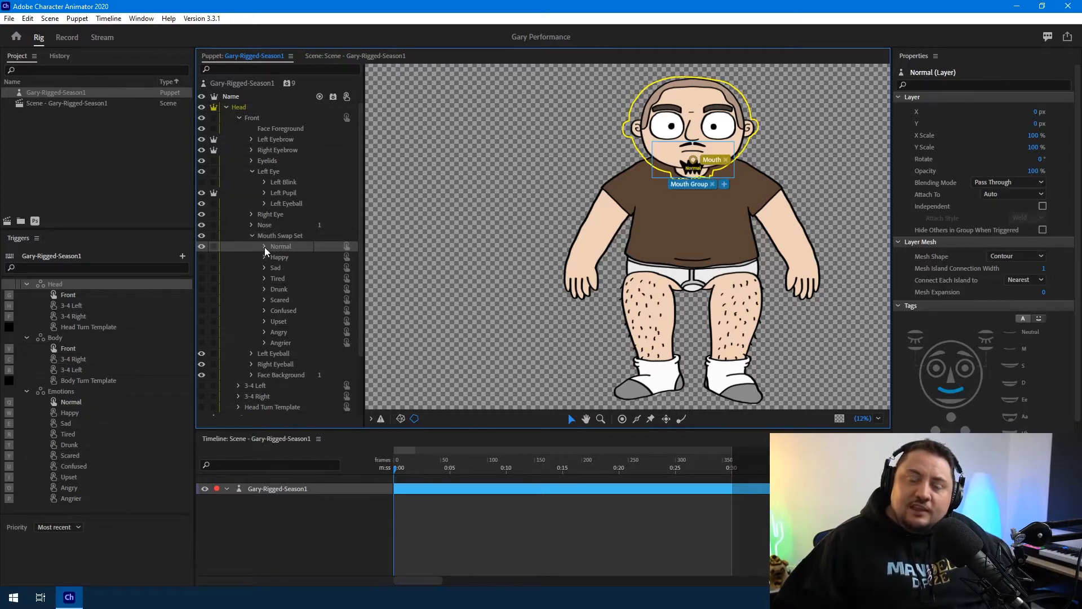
- Expand the Normal mouth group and examine its mouth shapes, including neutral, M and Uh
click(265, 247)
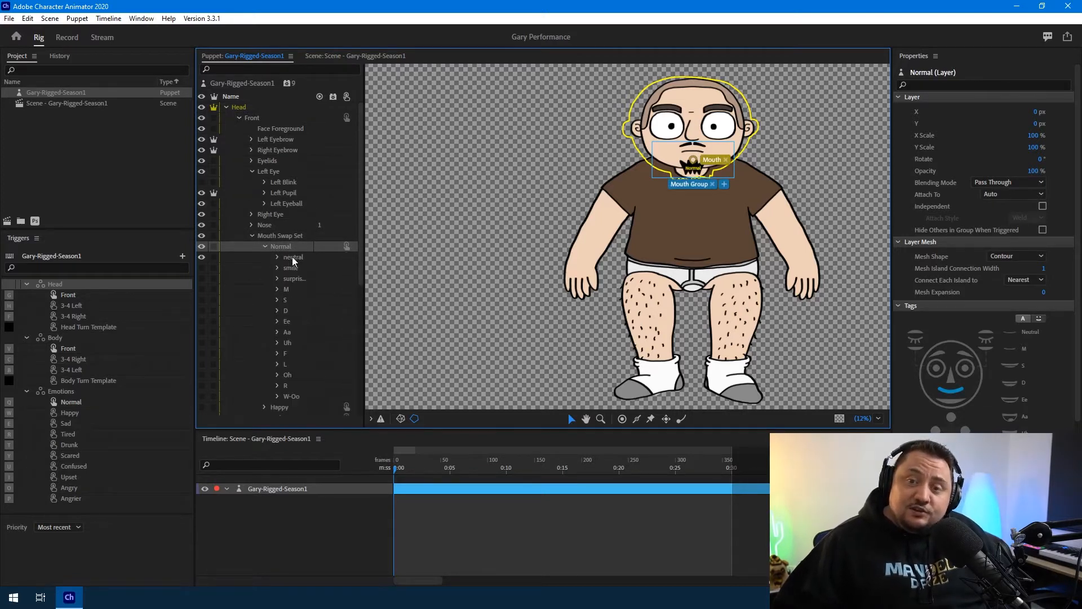
click(292, 257)
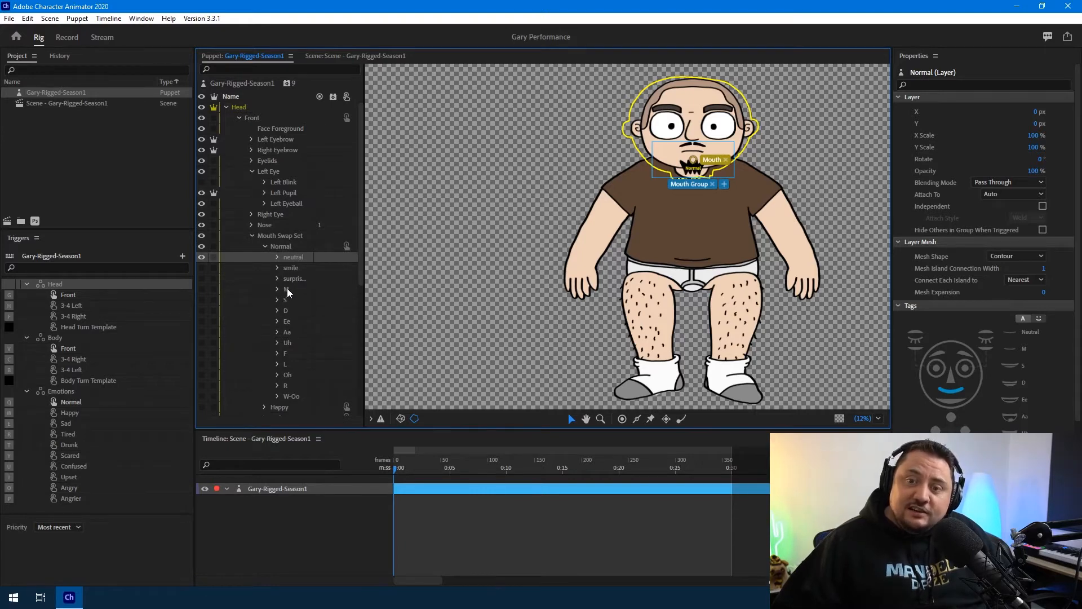
click(286, 288)
click(297, 343)
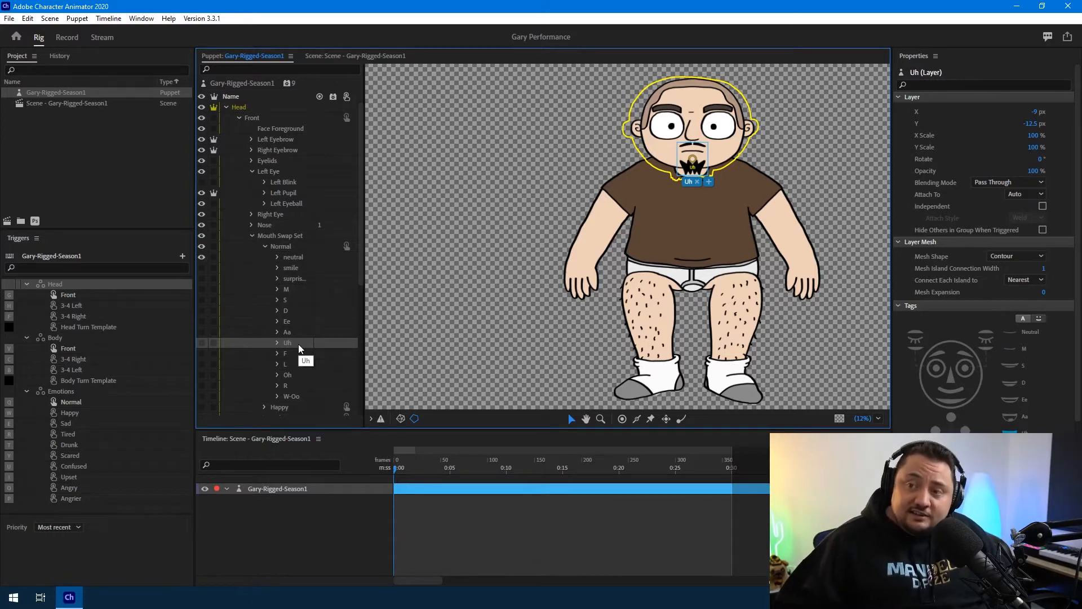
- Review the remaining emotion mouth groups through Angrier, collapse the Normal group and select the Sad mouth
scroll(284, 333, down, 3)
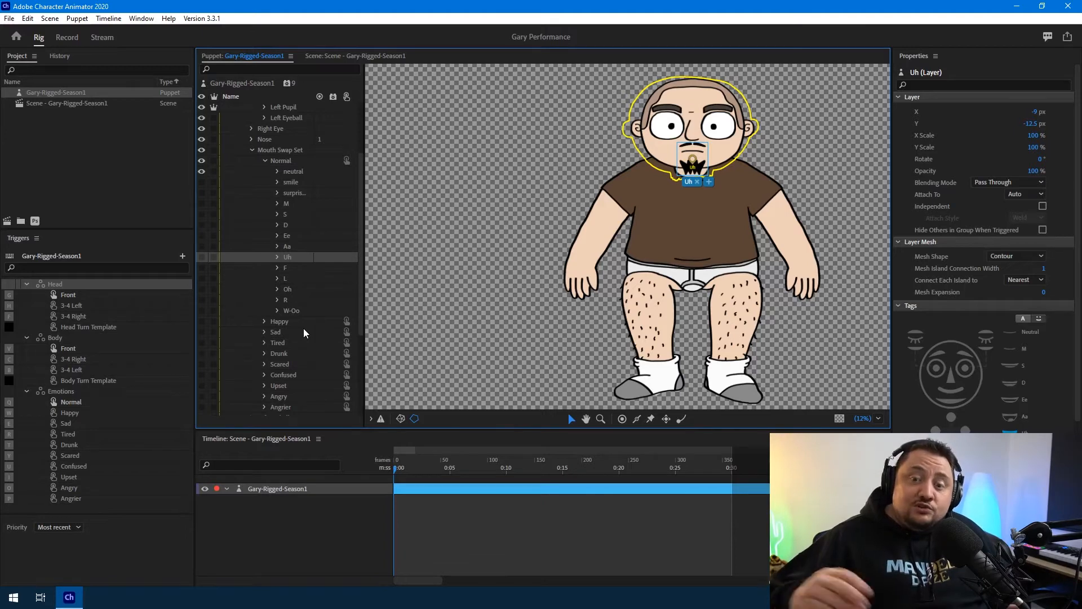
scroll(310, 339, down, 3)
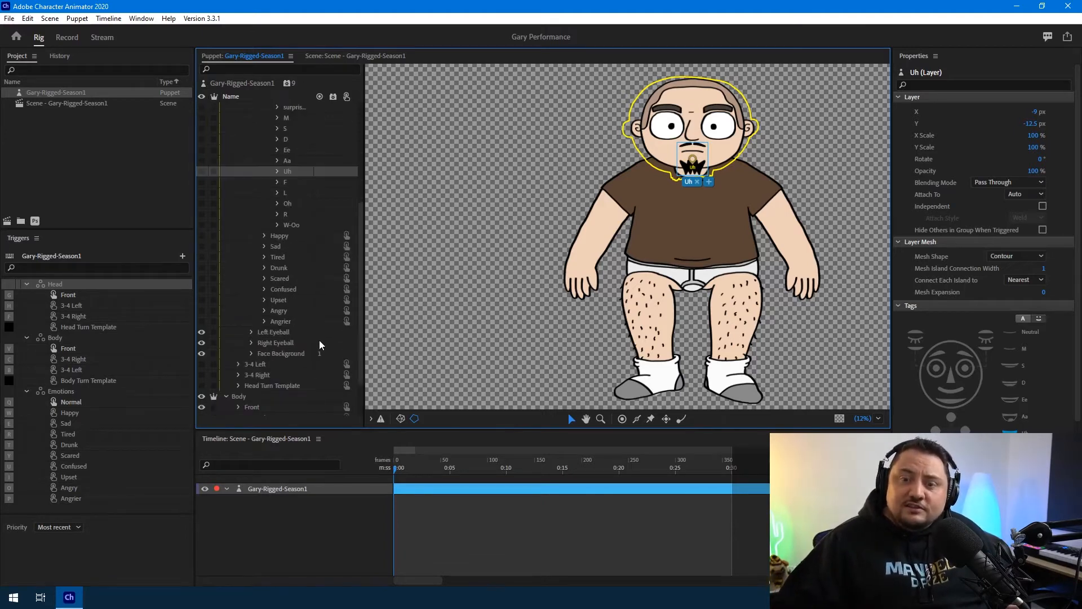
click(290, 322)
scroll(290, 322, up, 4)
click(265, 203)
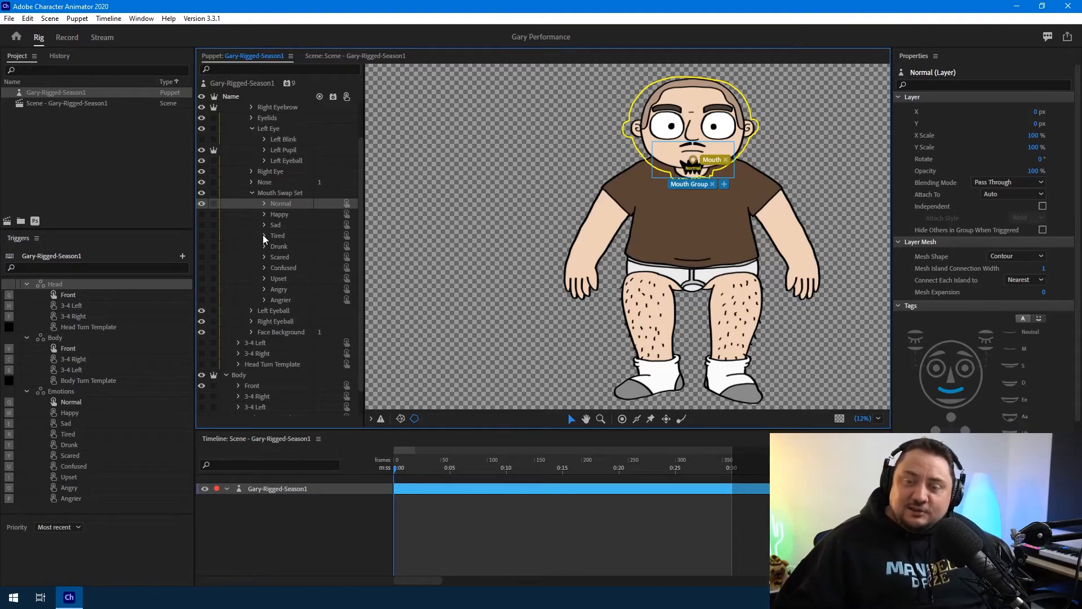
click(276, 225)
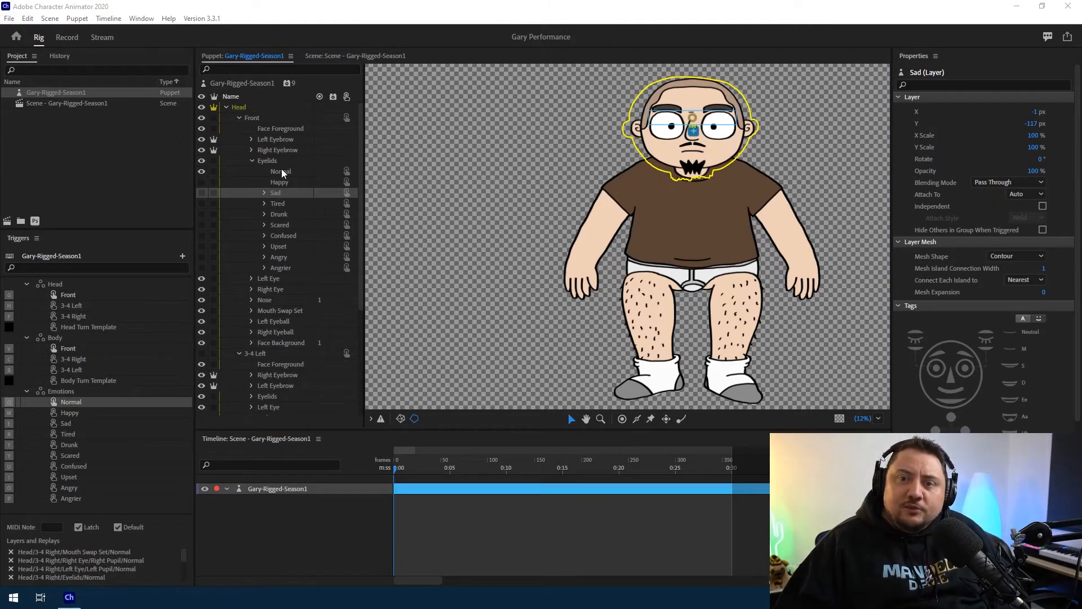
- Inspect the Normal layer in the front Eyelids group and the layers assigned to the Emotions swap set's Normal trigger
click(268, 162)
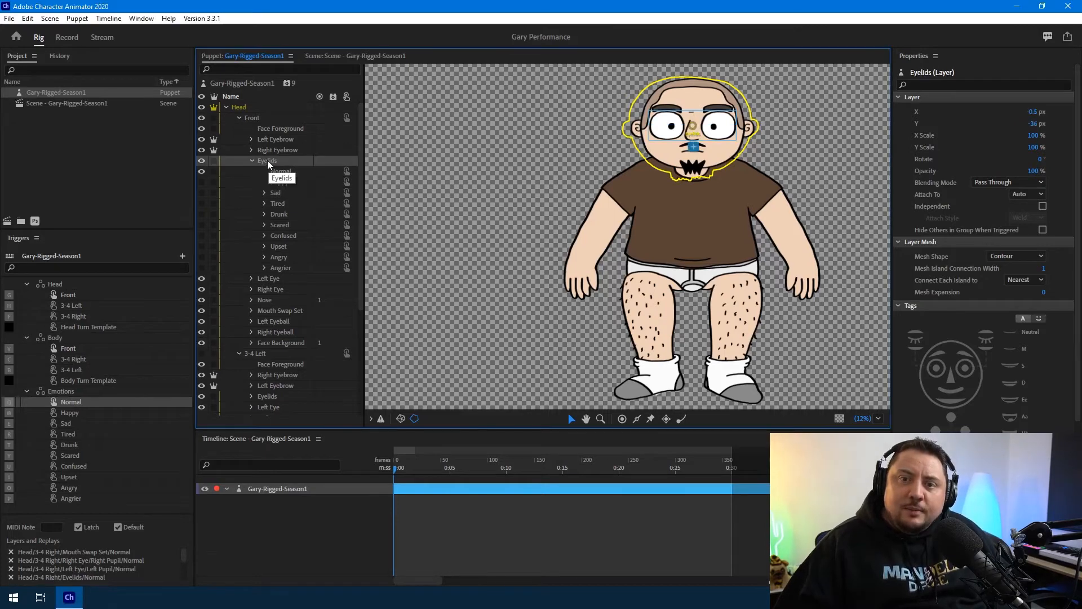
click(302, 171)
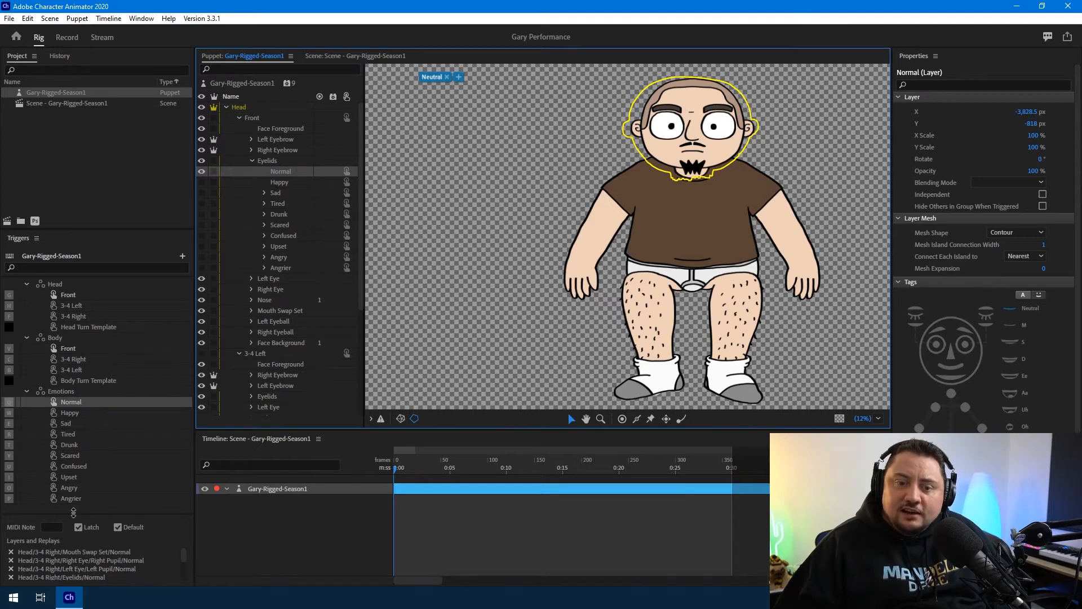
click(70, 403)
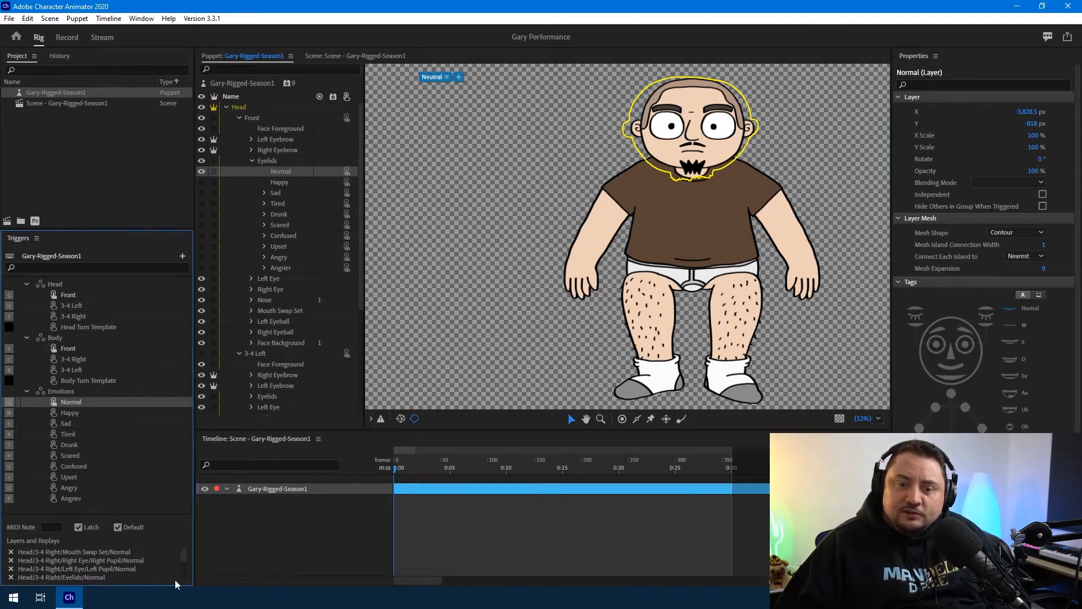
drag(183, 558, 184, 585)
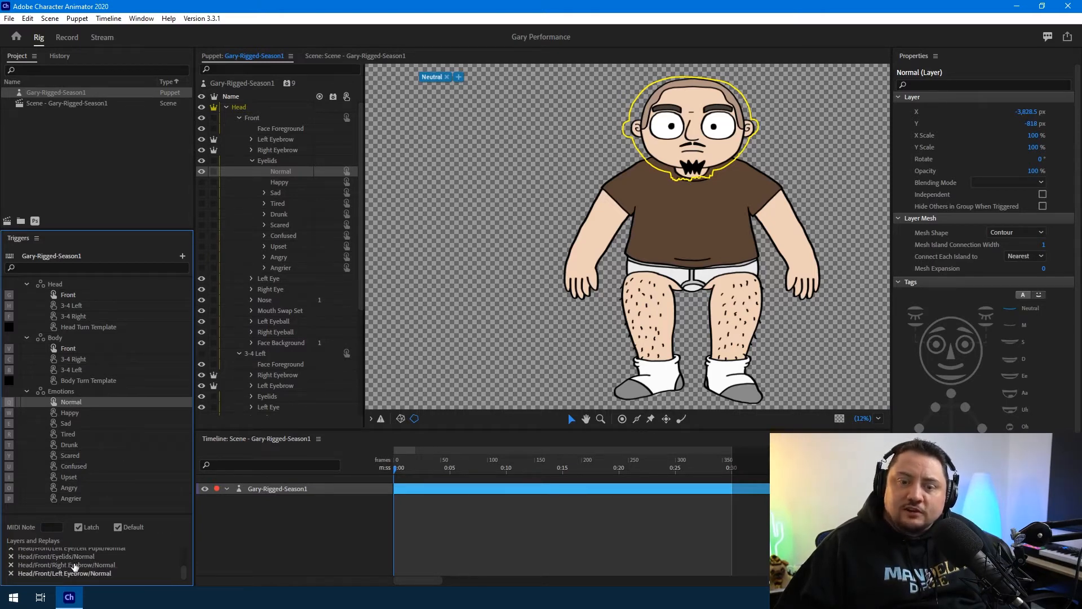
- Review the layers assigned to the Emotions swap set's Happy trigger, down to the front eyelid and eyebrow entries
click(371, 244)
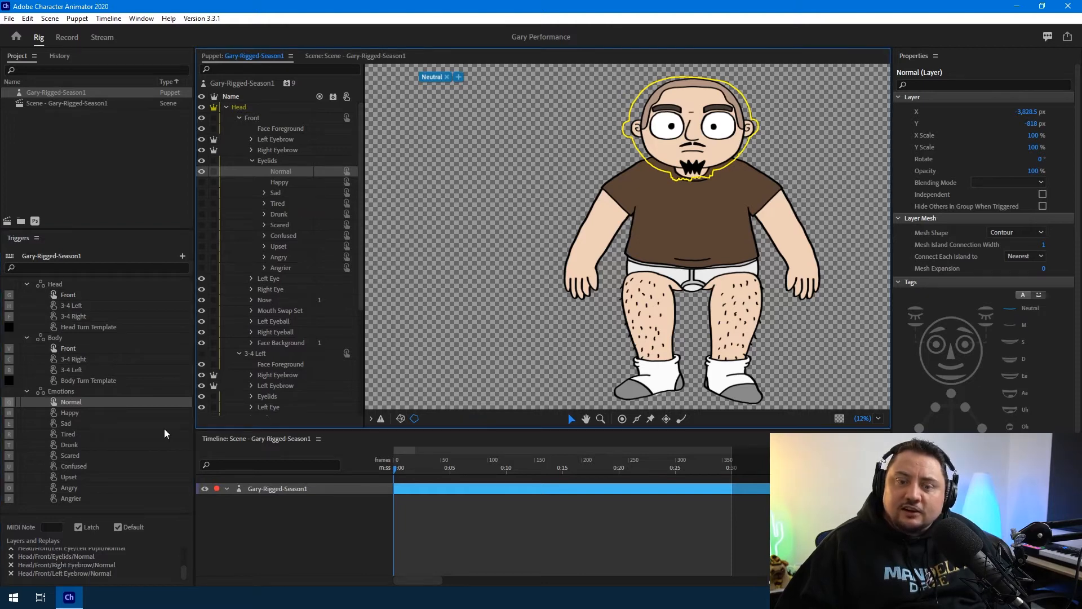
click(73, 415)
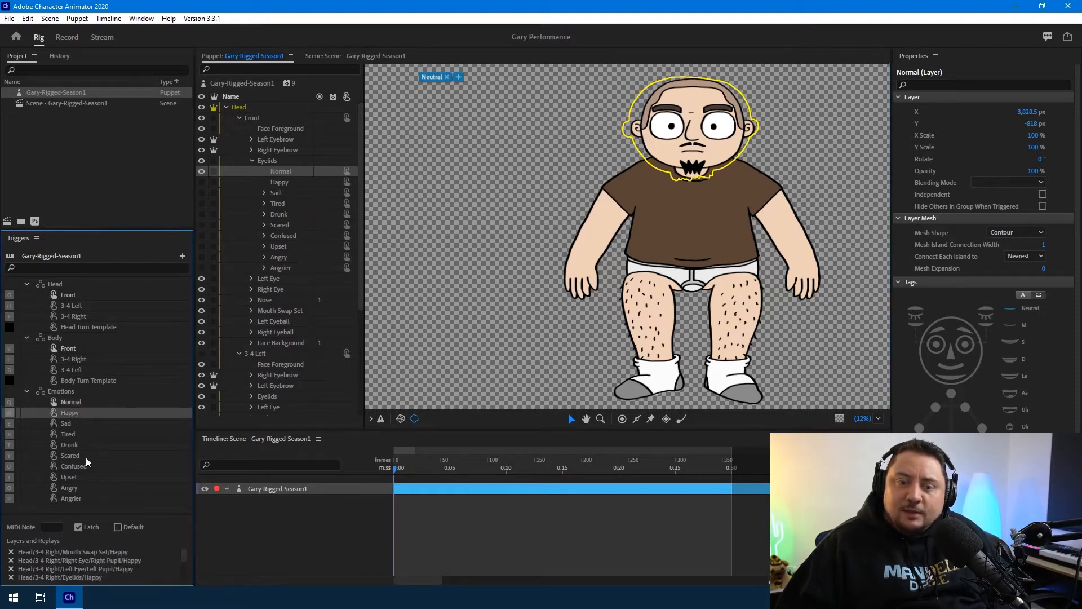
scroll(67, 567, down, 3)
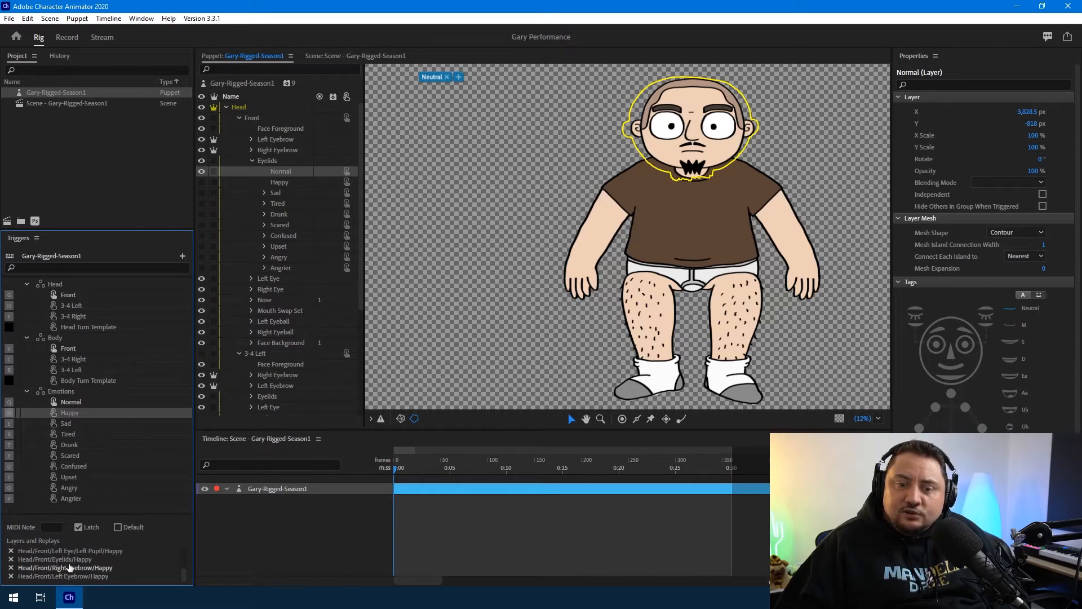
- Inspect the front head's Happy eyelids layer and the Left Eyebrow group with its Normal subgroup
click(282, 182)
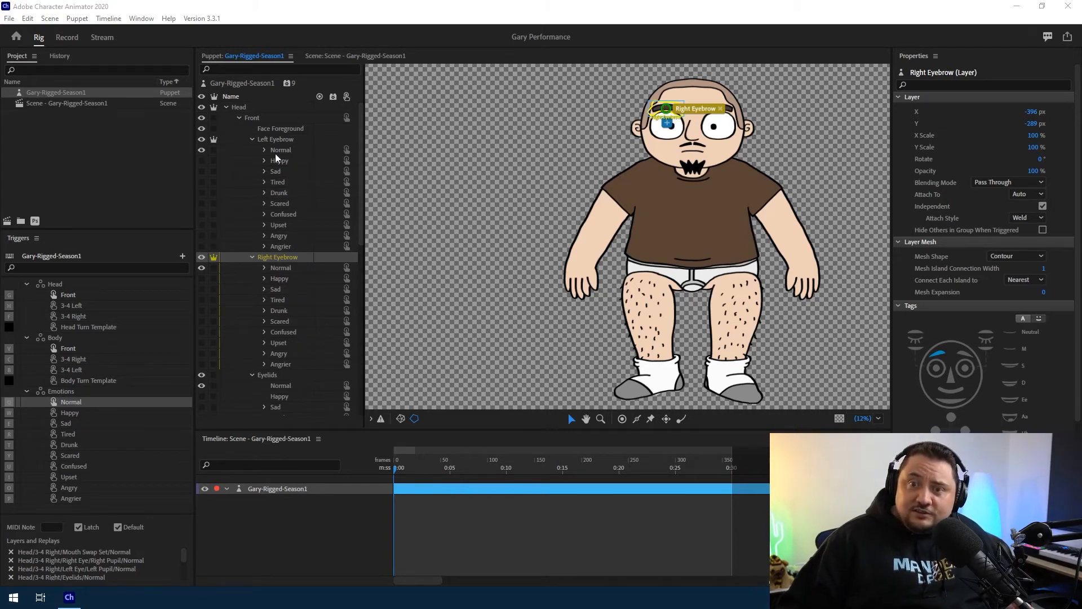
click(280, 139)
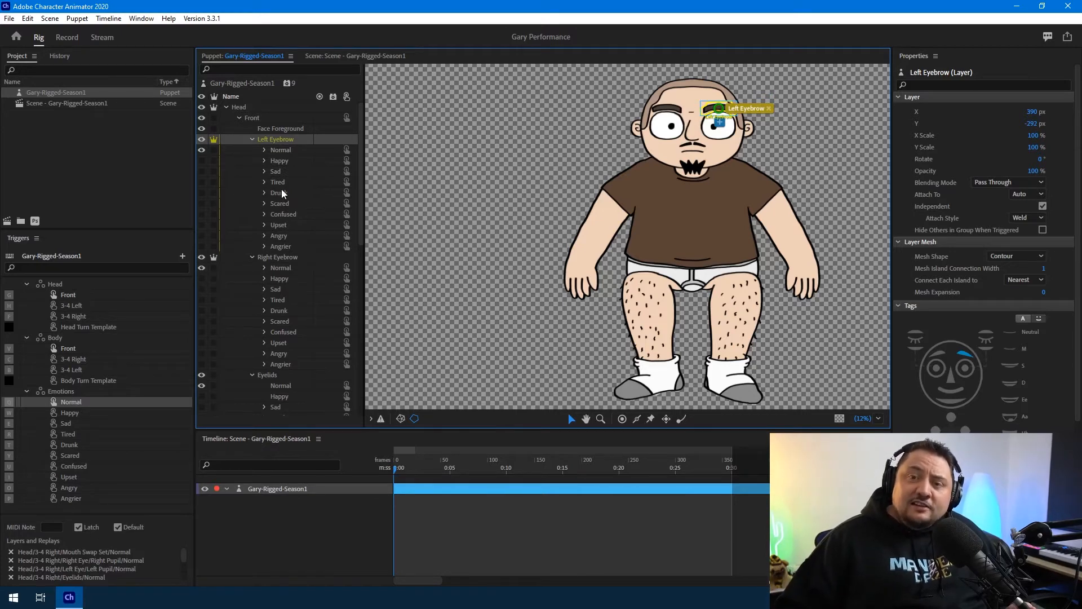
click(283, 150)
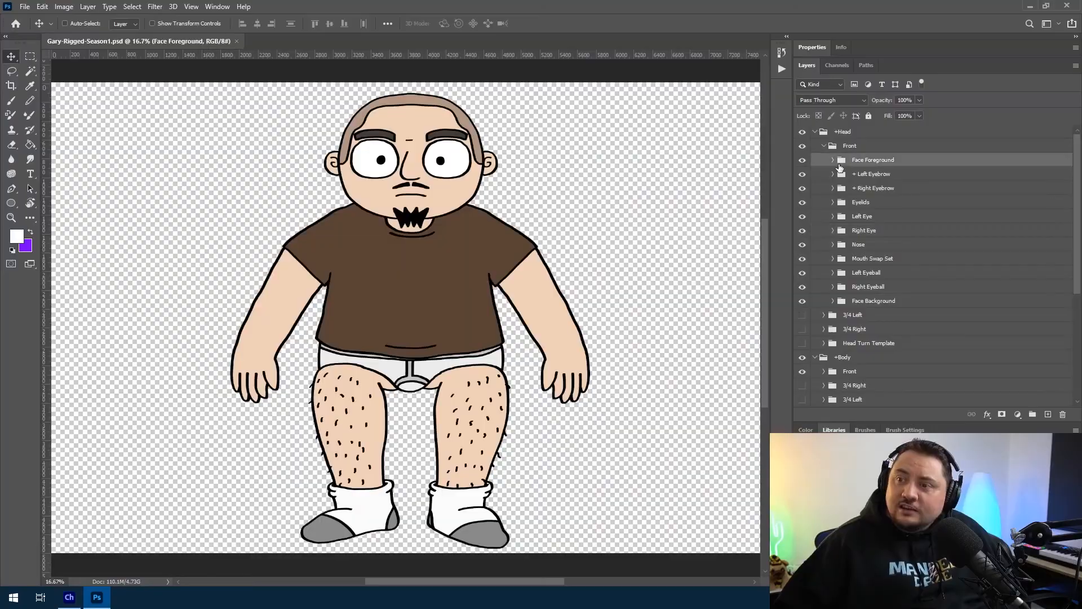
- Expand the front head's Face Background group, load the head layer's outline as a selection and reselect the group
click(833, 301)
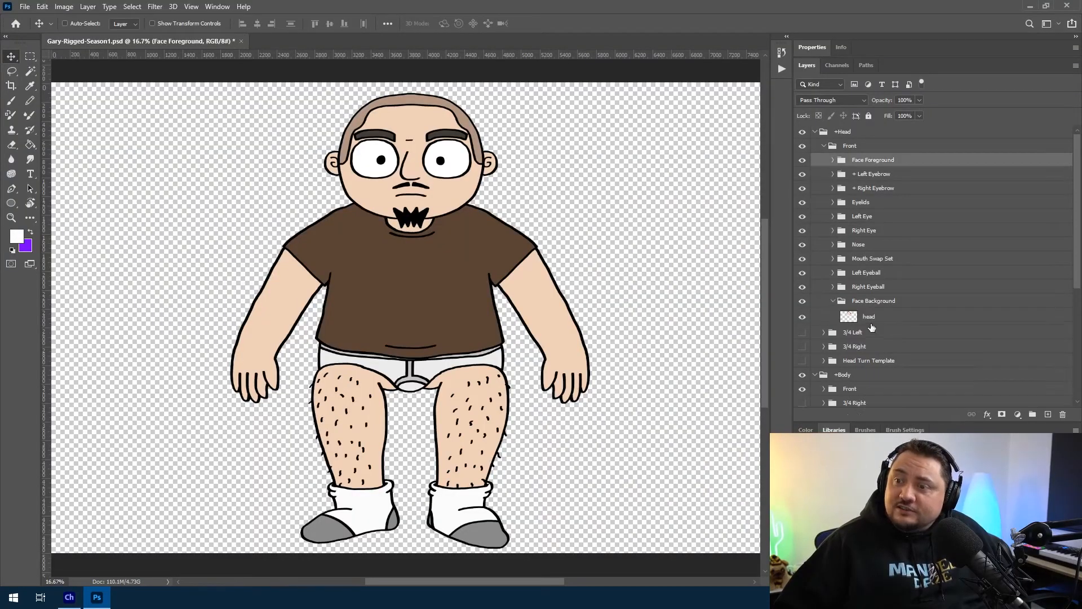
click(839, 320)
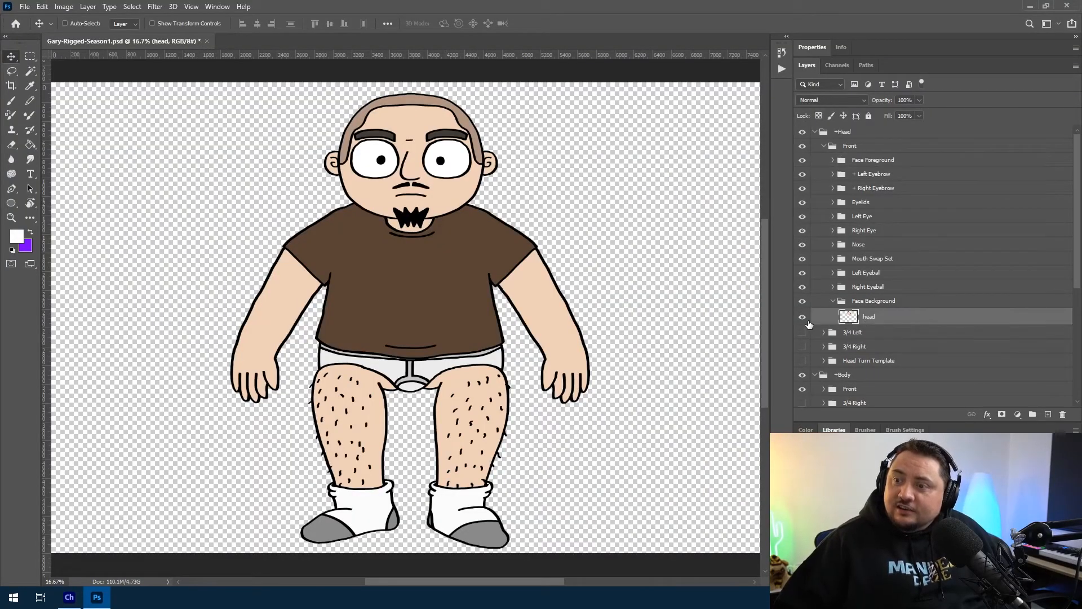
ctrl+click(845, 317)
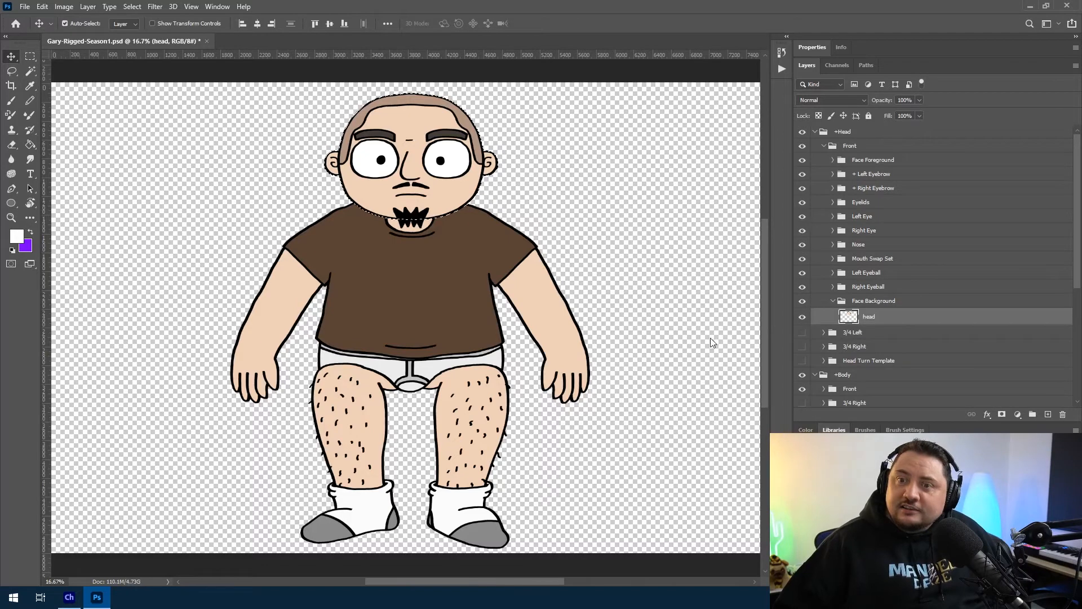
click(876, 303)
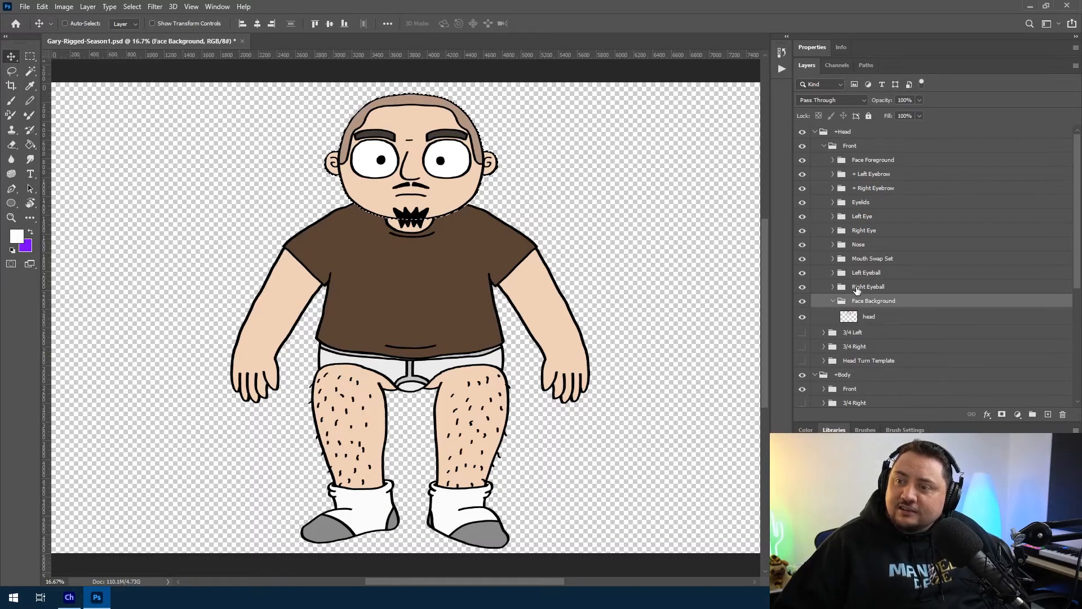
- Expand the front head's Right Eyeball group and inspect its r eye layer
click(854, 289)
click(832, 287)
click(852, 302)
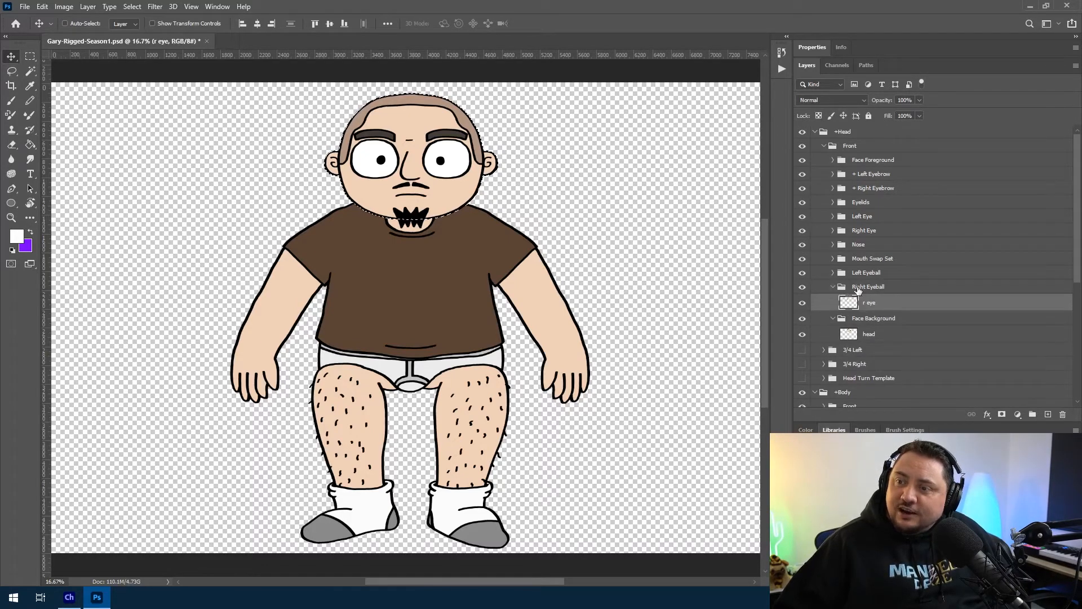
- Expand the front Mouth Swap Set and its Normal group, and select every mouth shape from neutral through W-Oo
click(839, 260)
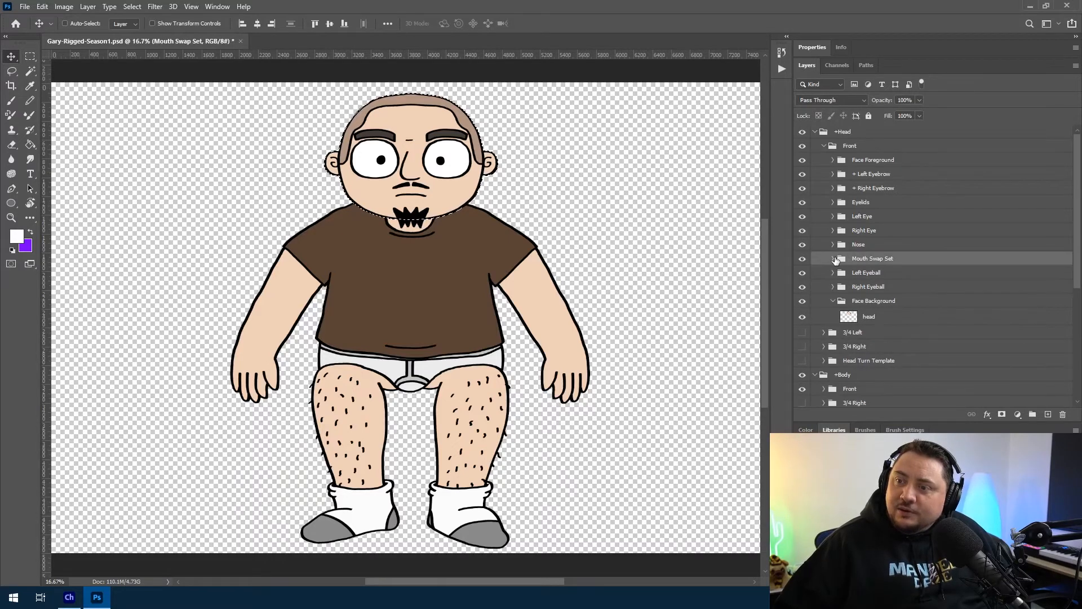
click(832, 258)
click(868, 273)
click(842, 273)
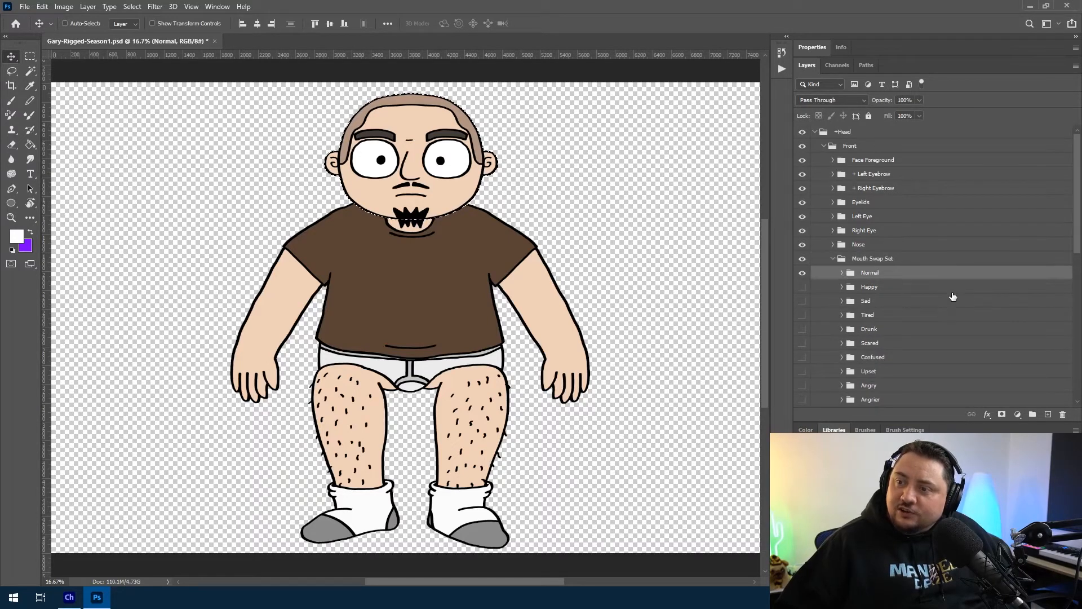
click(949, 291)
scroll(929, 321, down, 12)
shift+click(889, 303)
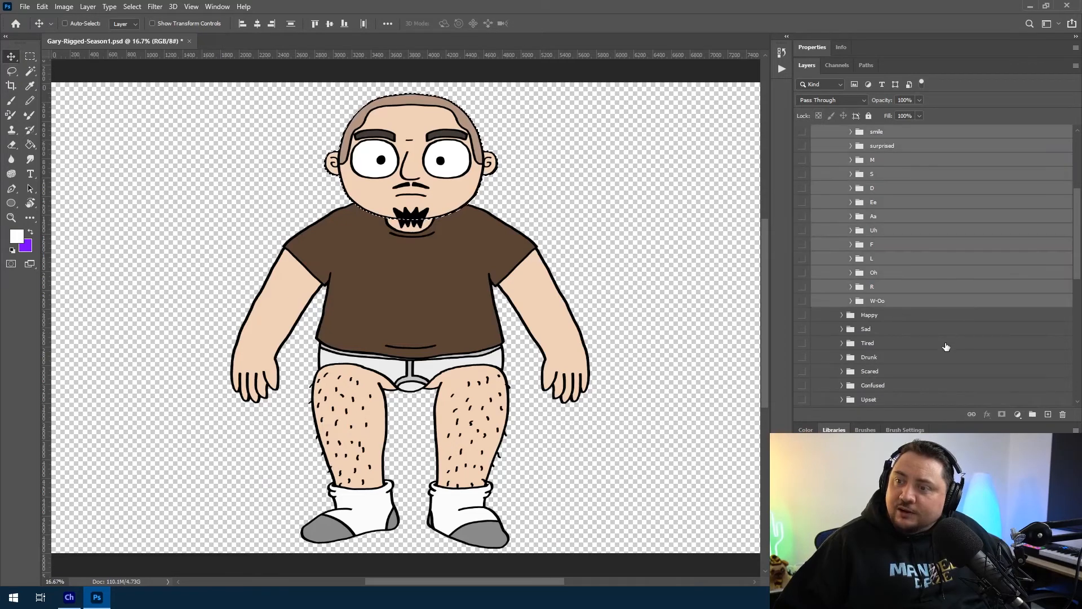
- Copy the selected Normal mouth shapes and place the pasted copies in the emptied Sad mouth group
scroll(952, 338, up, 5)
scroll(963, 316, down, 3)
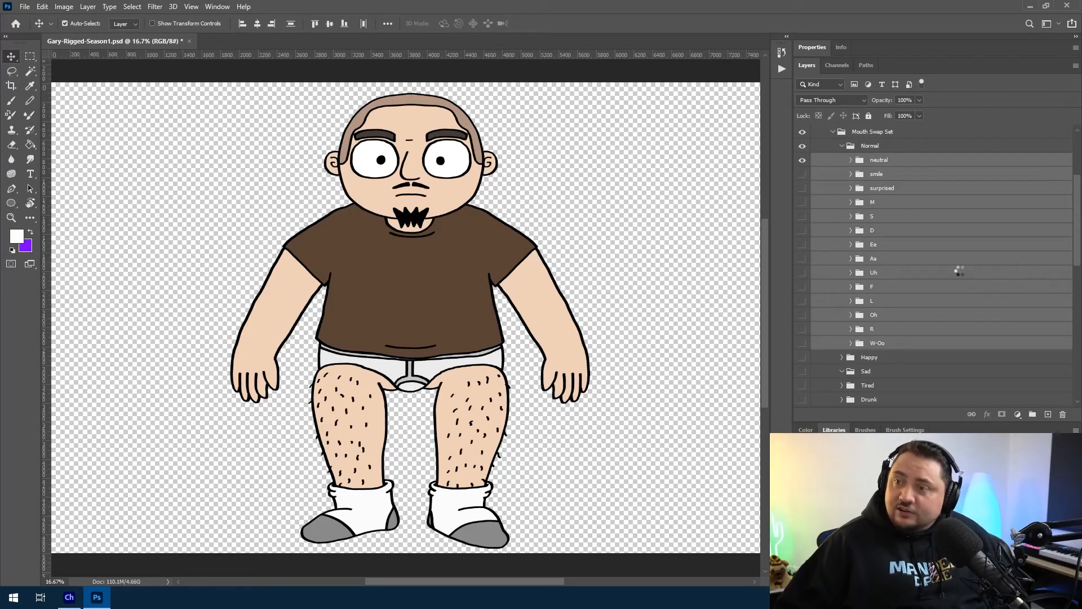
scroll(900, 301, down, 5)
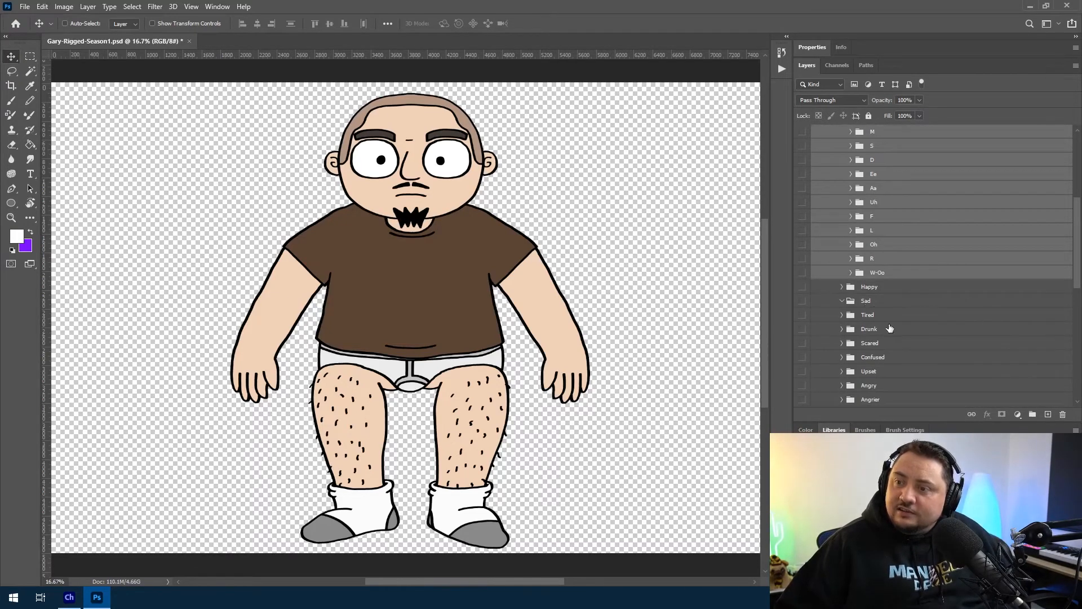
click(890, 300)
key(ctrl+v)
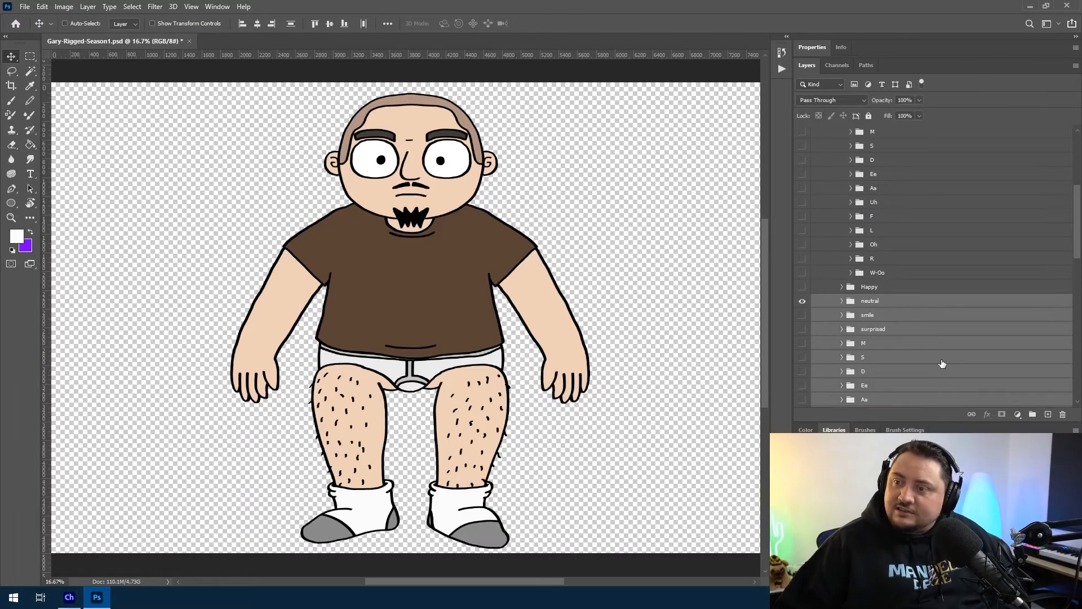
scroll(938, 362, down, 10)
drag(871, 248, 871, 258)
scroll(911, 283, up, 5)
- Compare the Happy mouth group with the Sad group's mouth shapes, selecting Sad's neutral shape
click(866, 316)
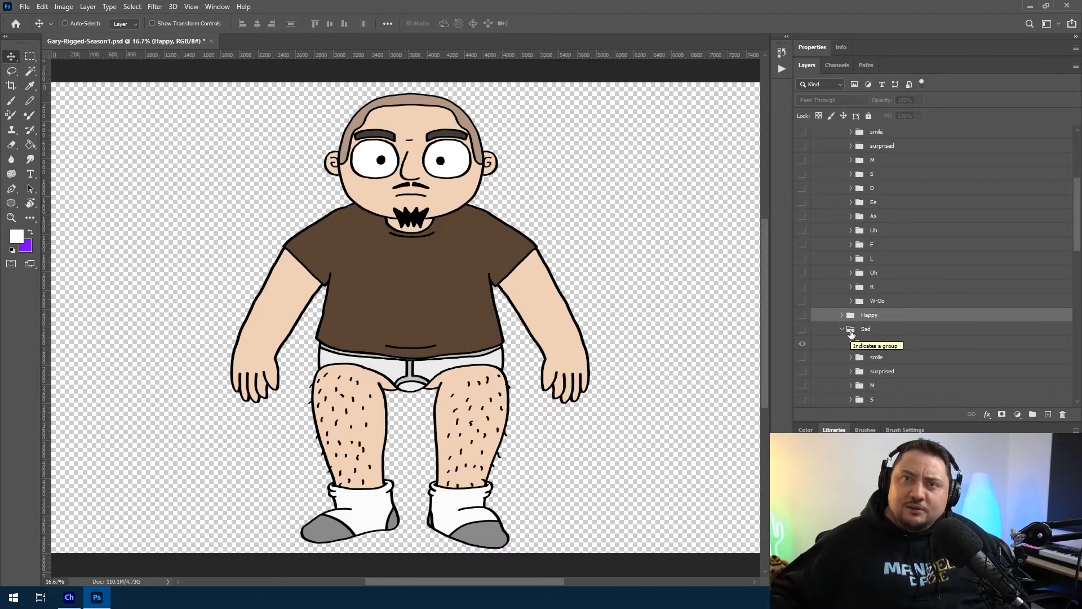
scroll(851, 334, down, 3)
click(882, 246)
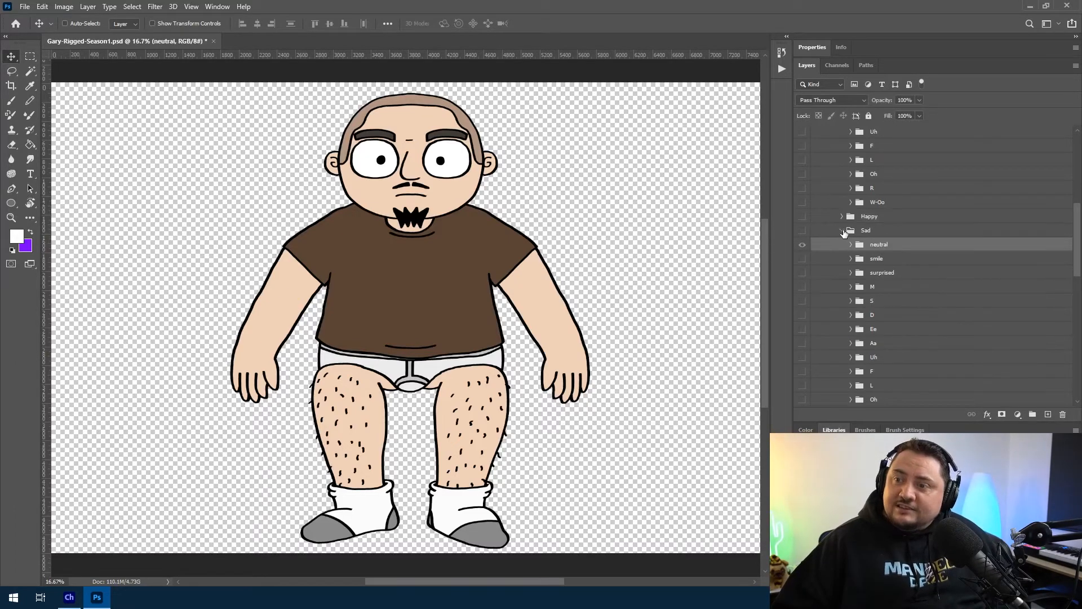
- Undo the replacement of the Sad mouth shapes, and collapse the Normal mouth group and the Mouth Swap Set
key(ctrl+z)
key(ctrl+z)
key(ctrl+z)
key(ctrl+z)
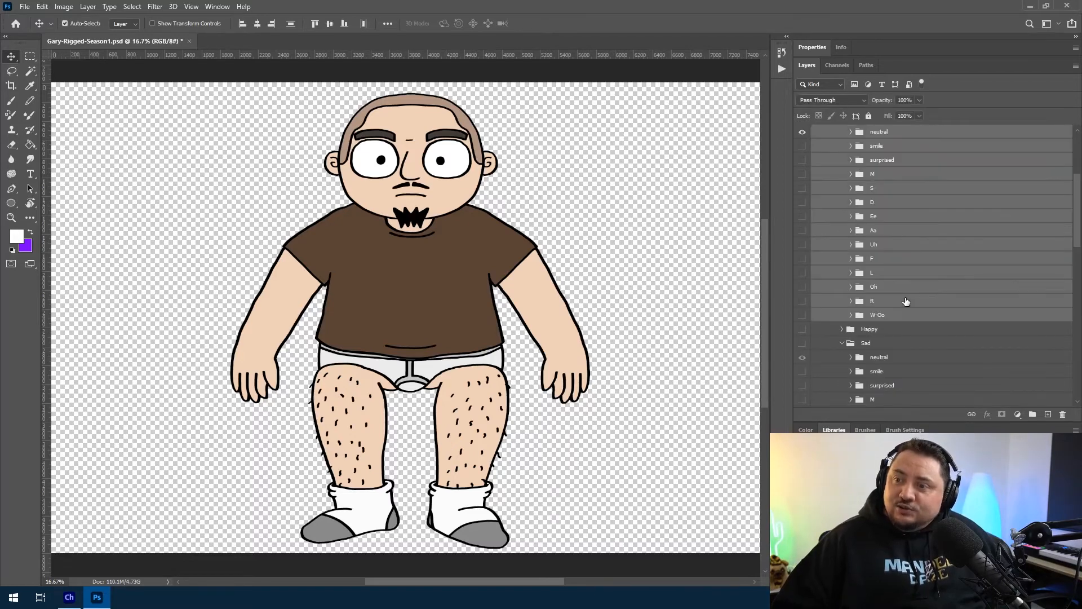
scroll(852, 304, up, 4)
click(841, 273)
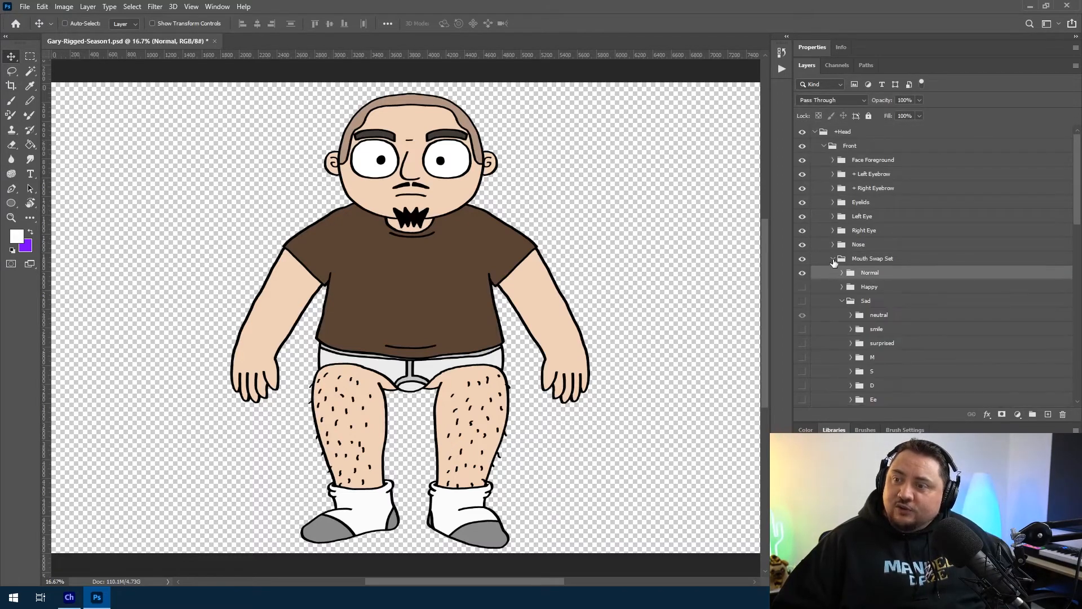
click(833, 259)
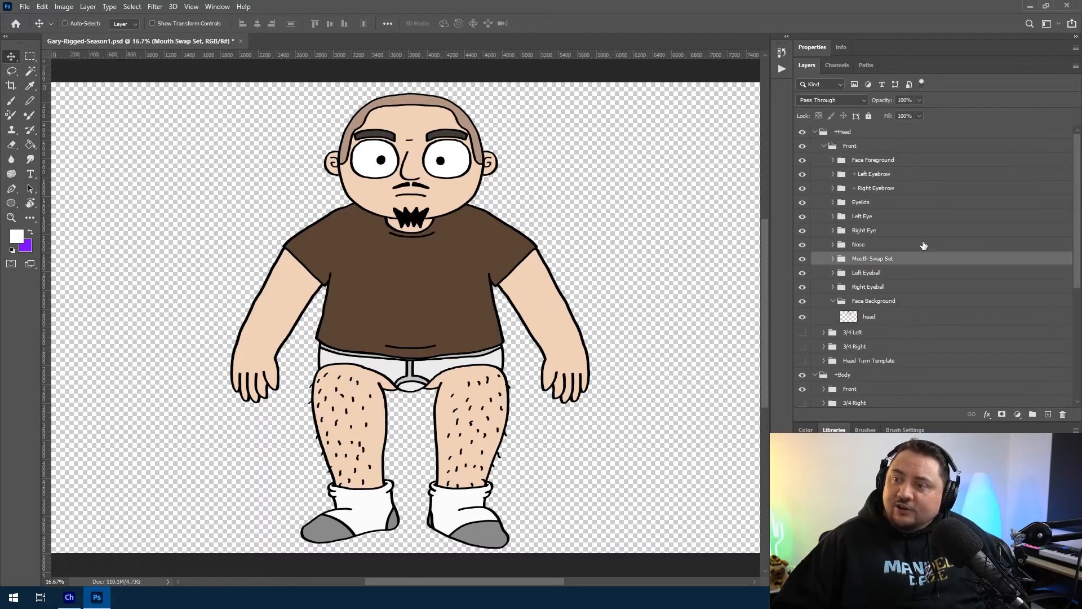
- Expand the front Left Eye's Left Pupil group and its Normal subgroup, and select the normal, big and small pupil layers
click(833, 216)
click(841, 244)
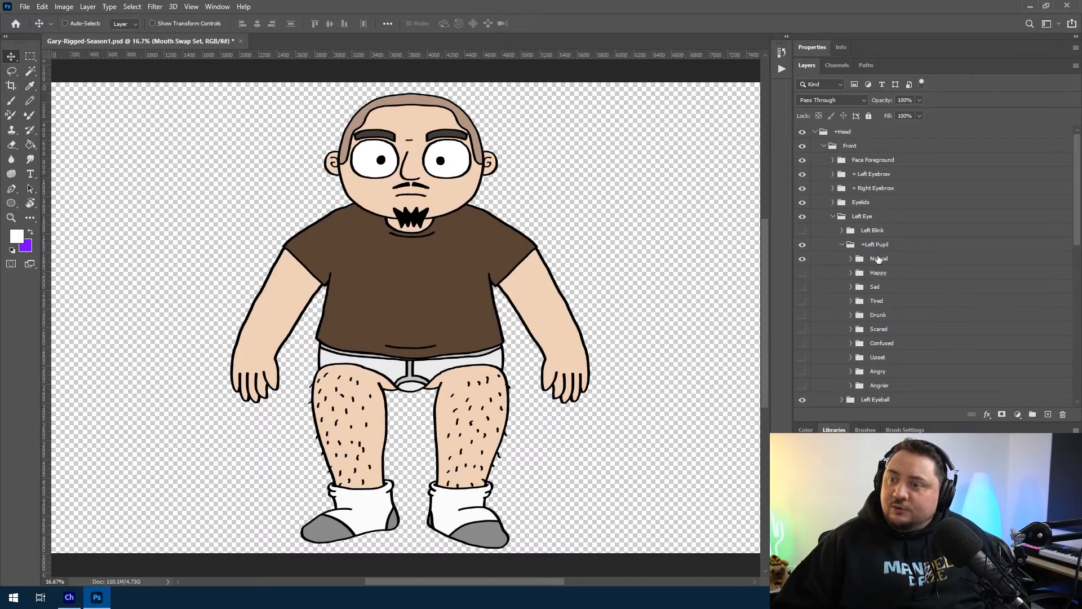
click(878, 259)
scroll(879, 251, down, 1)
click(851, 216)
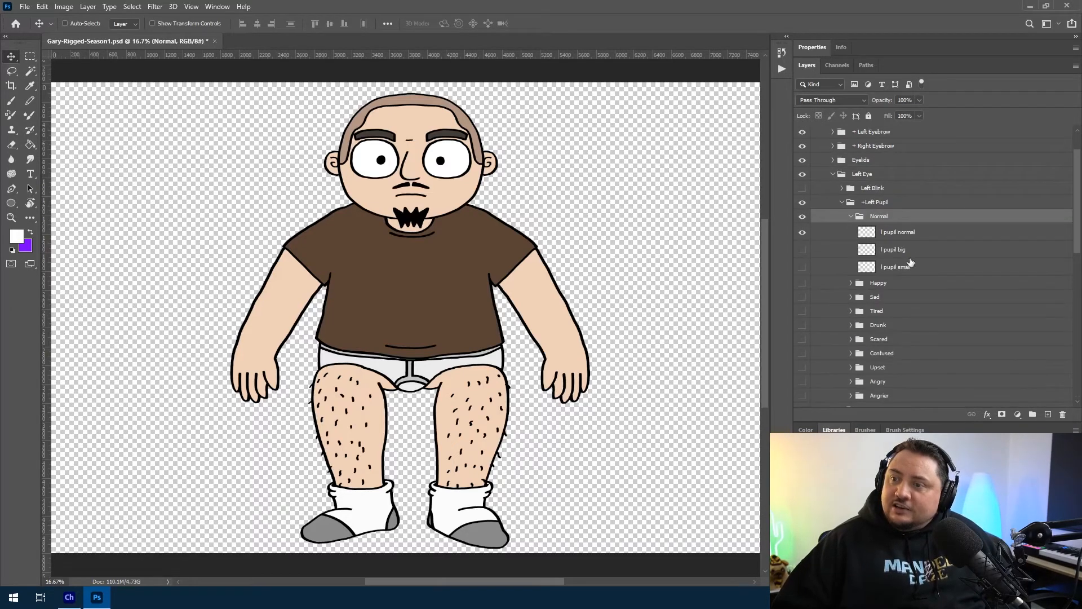
click(897, 234)
shift+click(898, 267)
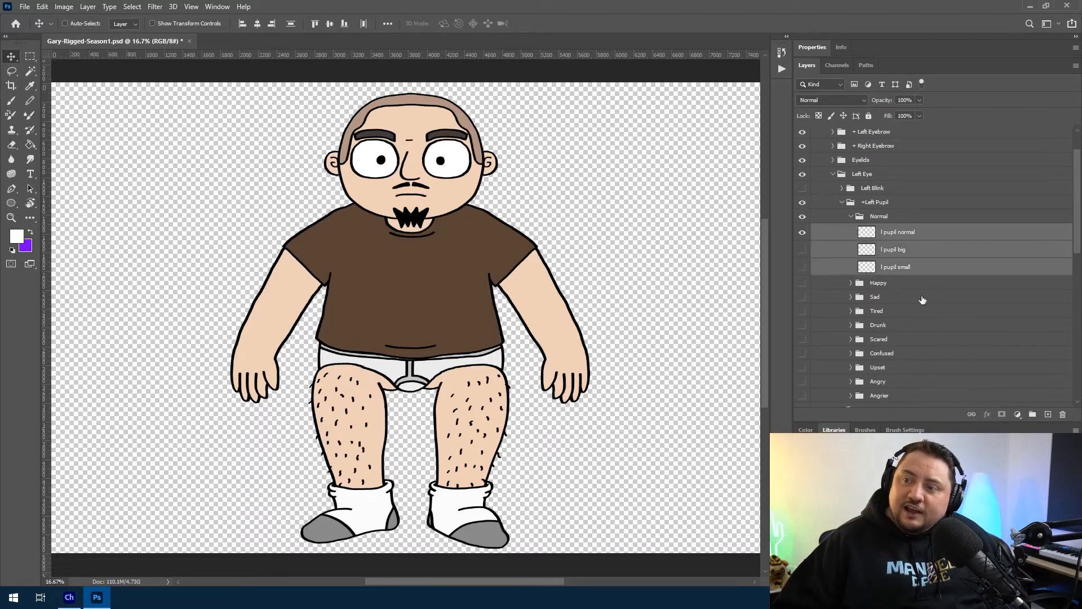
- Inspect the small, big and normal left pupil layers individually, plus the Happy, Sad and Tired pupil groups
click(892, 272)
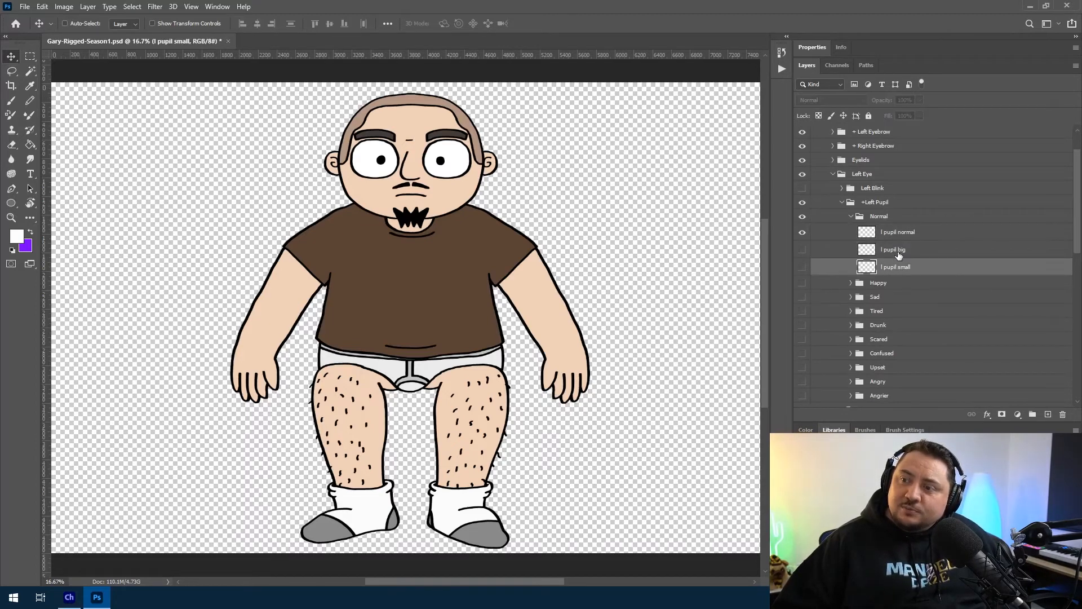
click(898, 253)
click(911, 233)
click(880, 284)
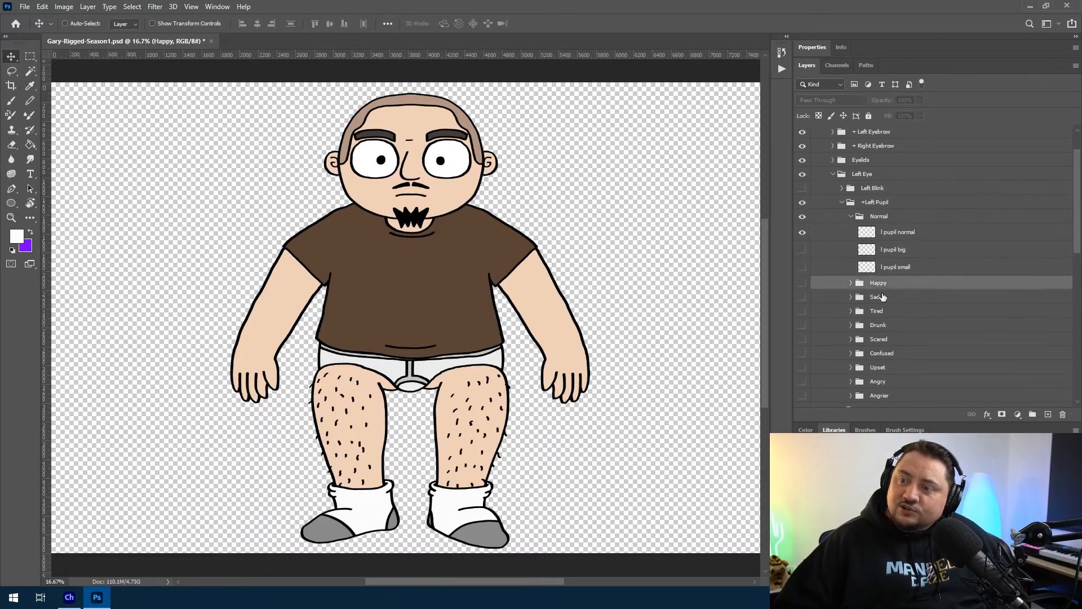
click(883, 297)
click(883, 311)
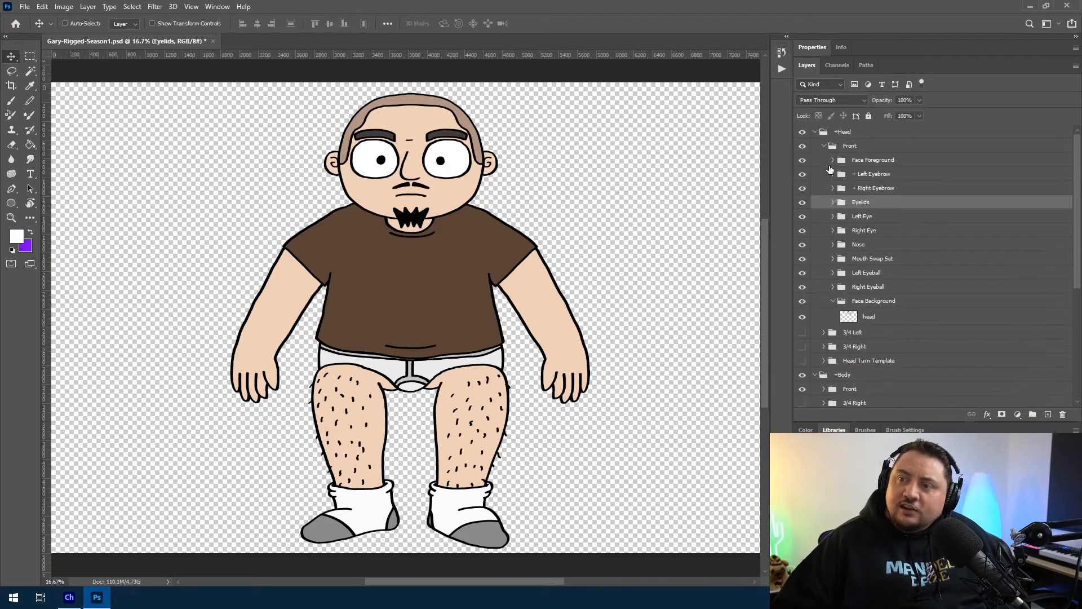
- Collapse the Front head group and expand the 3/4 Left head's Eyelids group down to its Normal subgroup
click(823, 146)
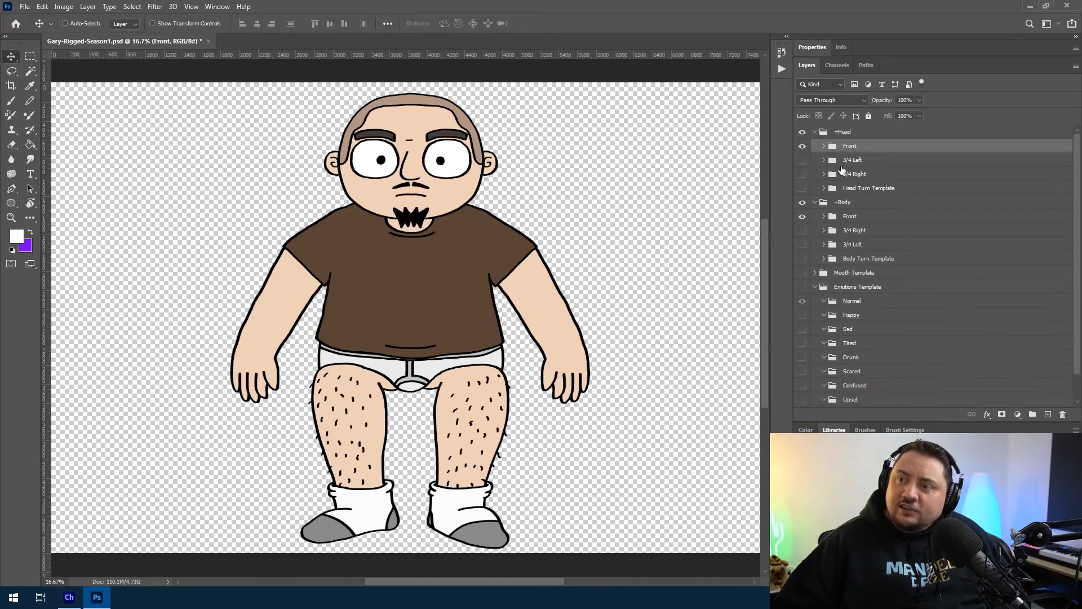
click(824, 160)
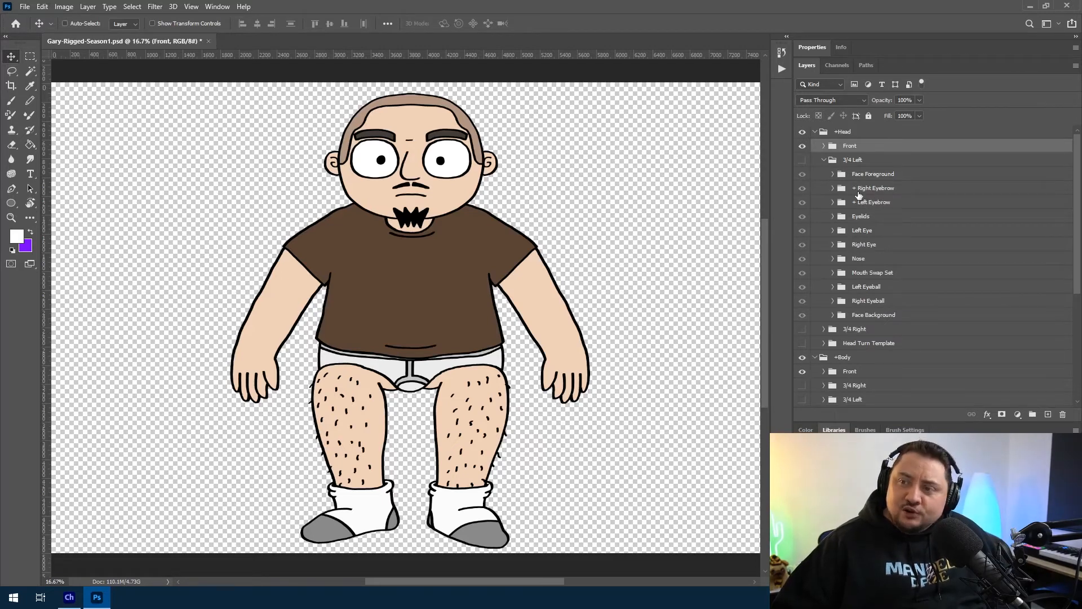
click(862, 218)
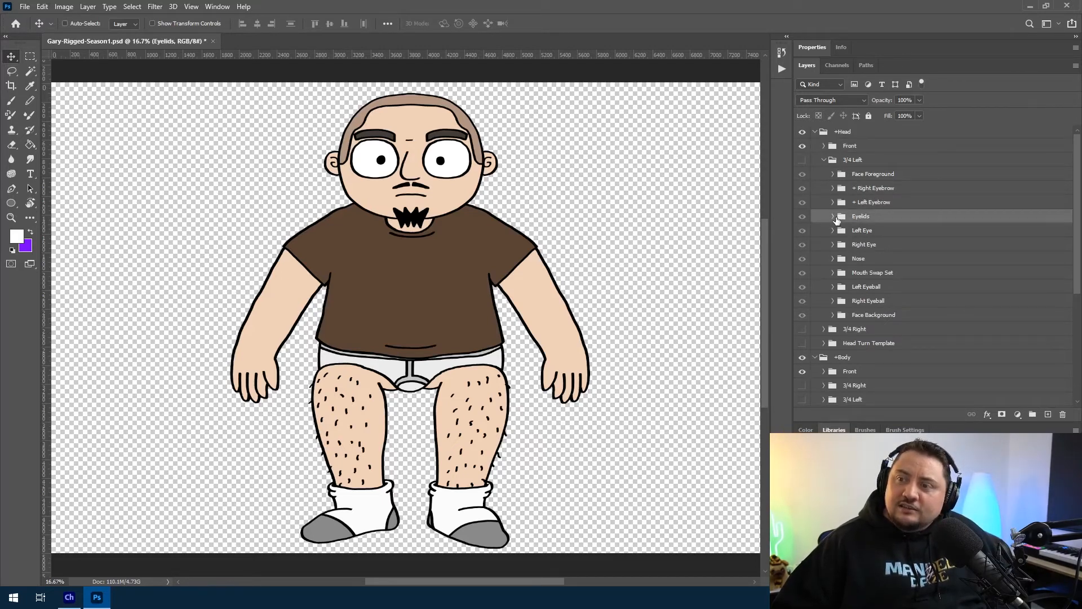
click(833, 217)
click(851, 230)
click(842, 230)
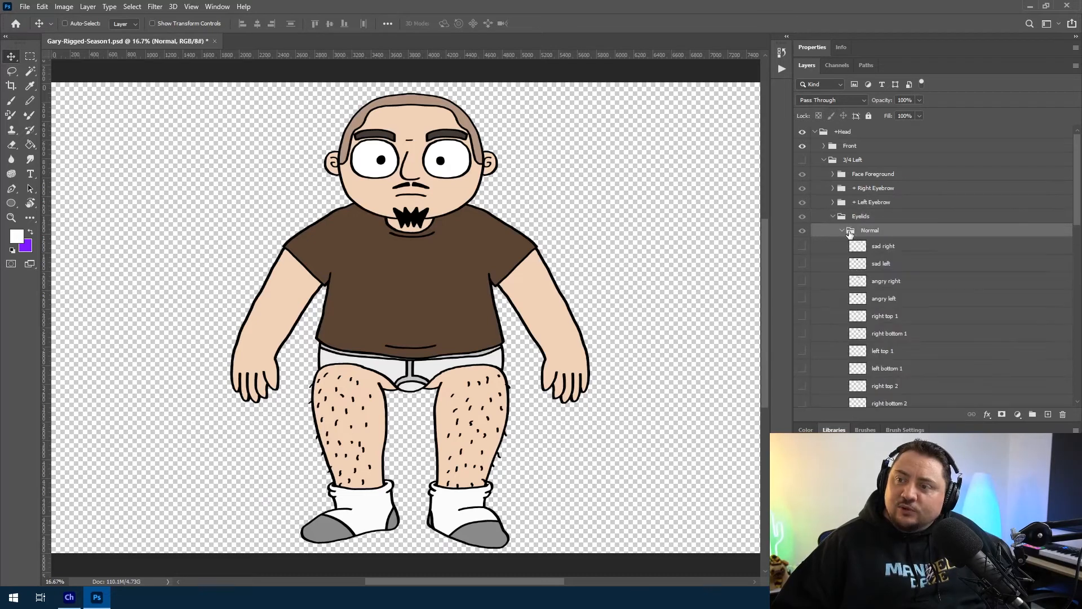
- Select all the 3/4 Left head's Normal eyelid layers from sad right through left bottom 2, and single out left bottom 2
scroll(926, 269, down, 3)
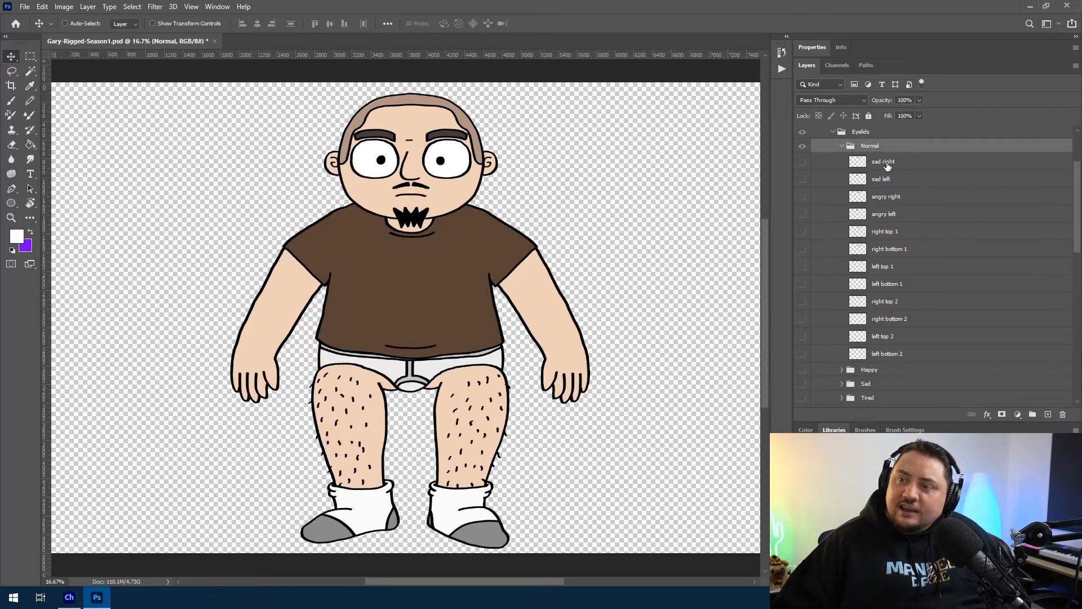
click(887, 165)
shift+click(897, 355)
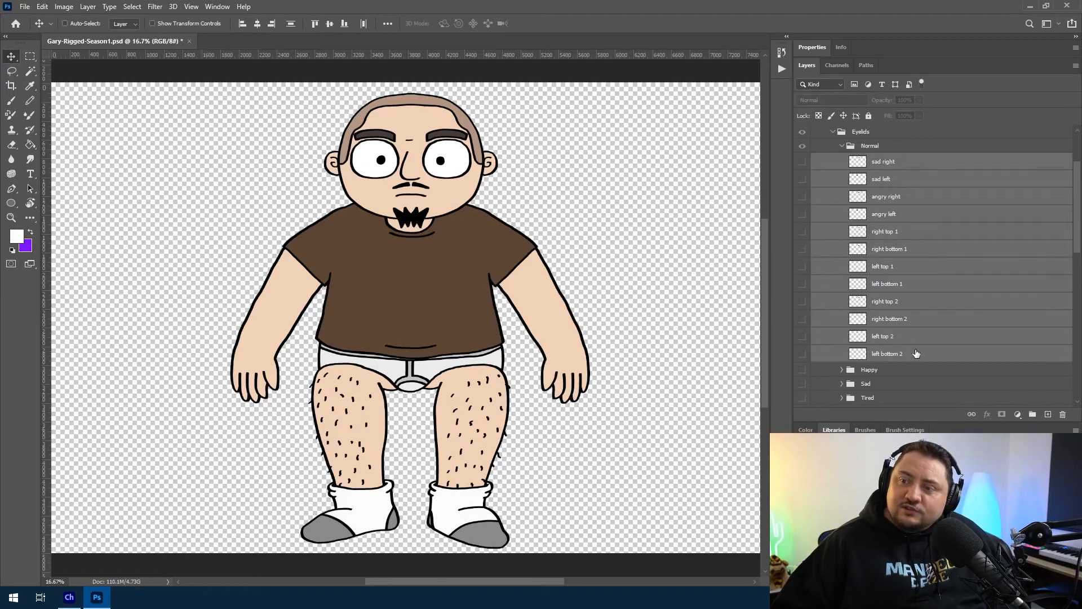
click(888, 359)
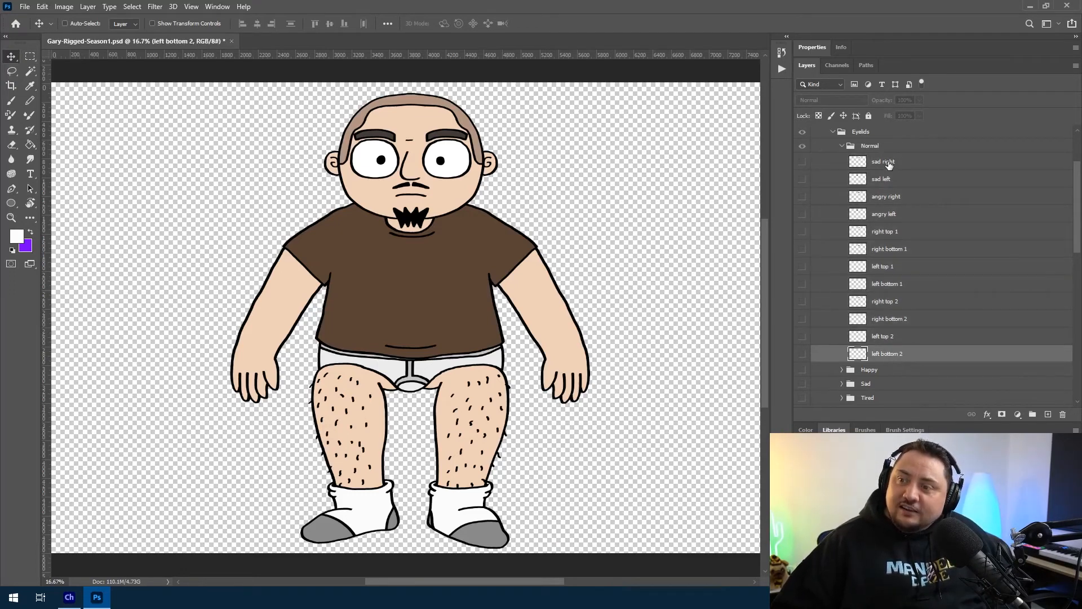
- Select the sad right and left bottom 2 eyelid layers in turn, and expand and select the 3/4 Left head's Happy eyelid group
click(889, 164)
click(886, 359)
scroll(892, 375, down, 3)
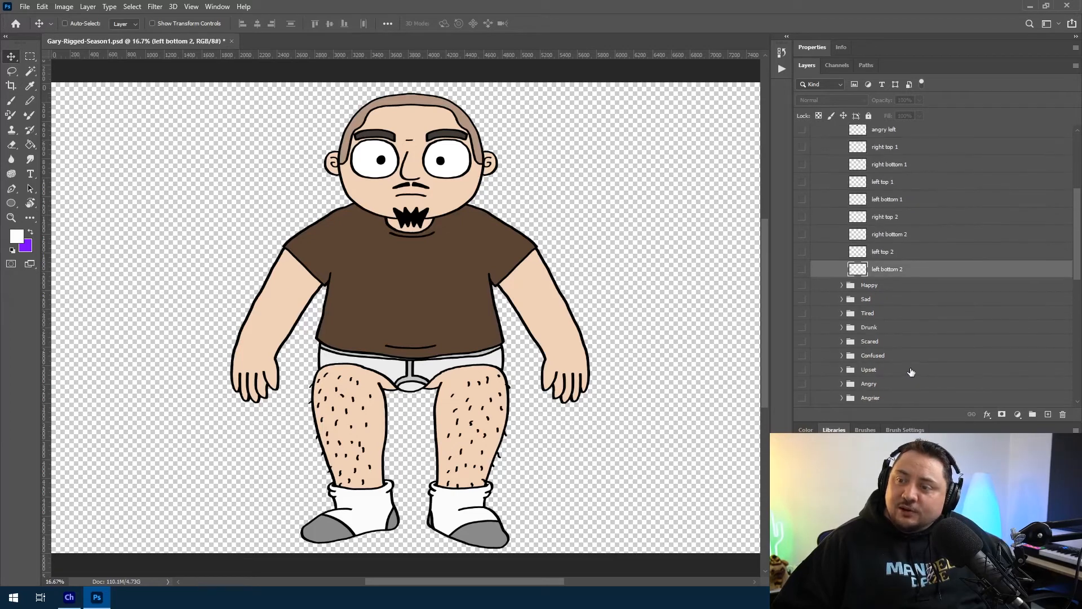
click(843, 286)
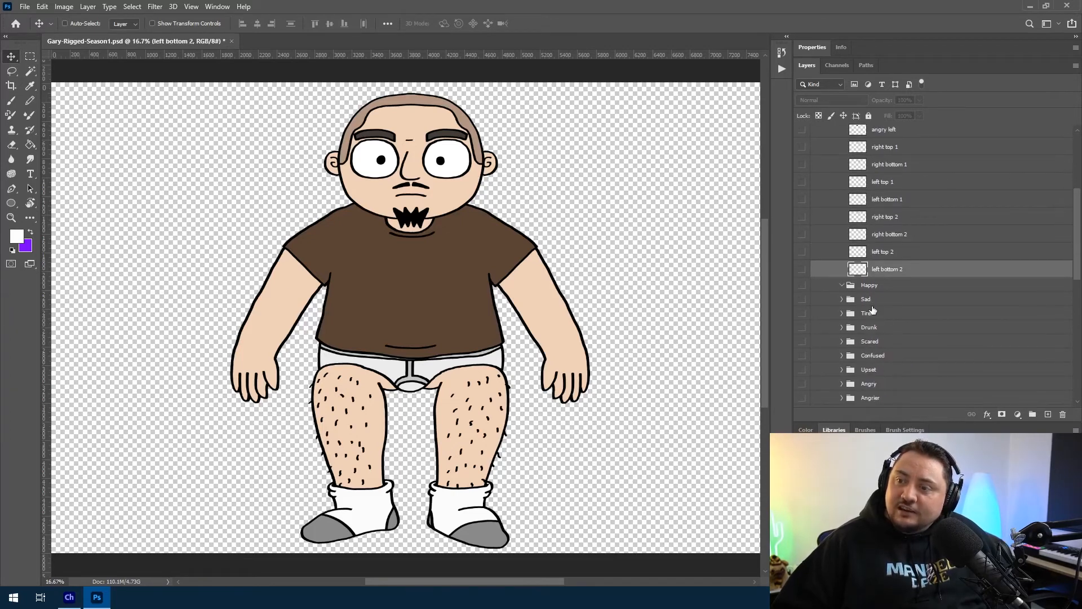
click(882, 287)
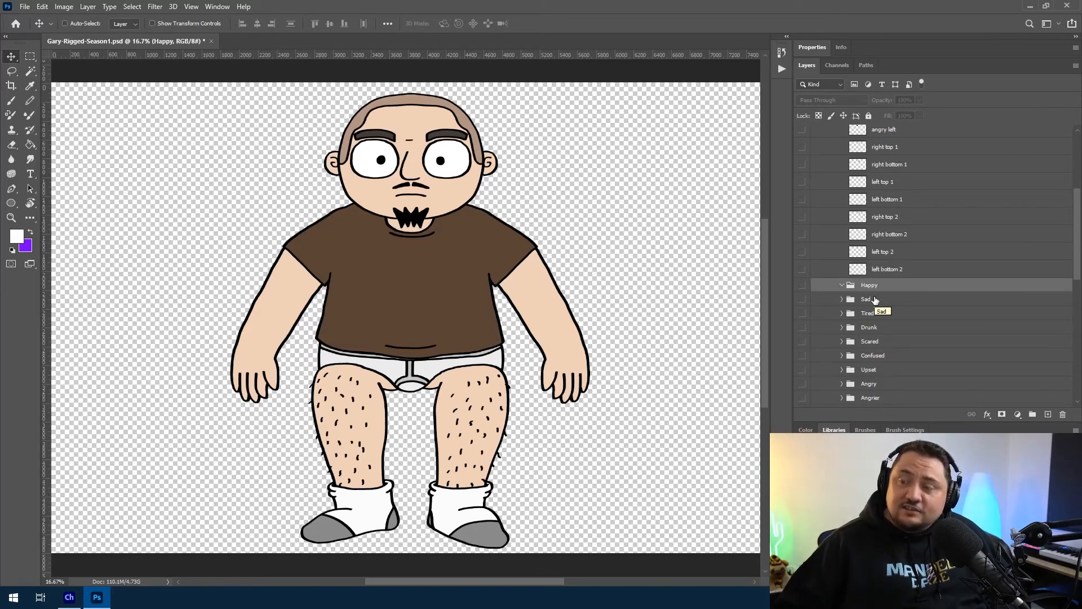
- Expand the 3/4 Left head's Sad eyelid group and inspect its sad right copy and sad left copy layers
click(874, 304)
click(842, 299)
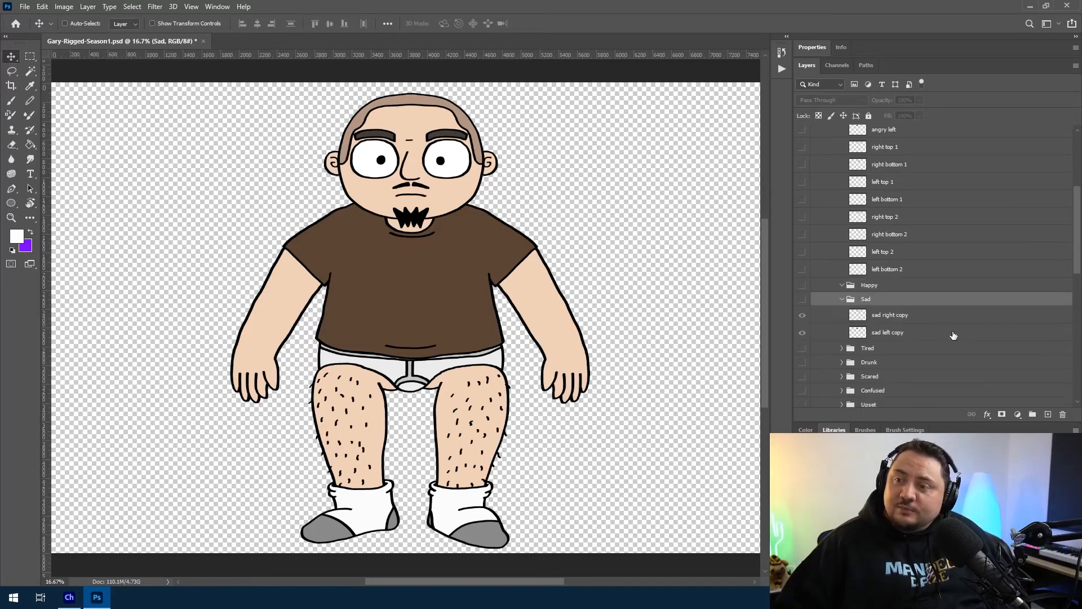
scroll(892, 287, down, 1)
click(903, 275)
click(903, 293)
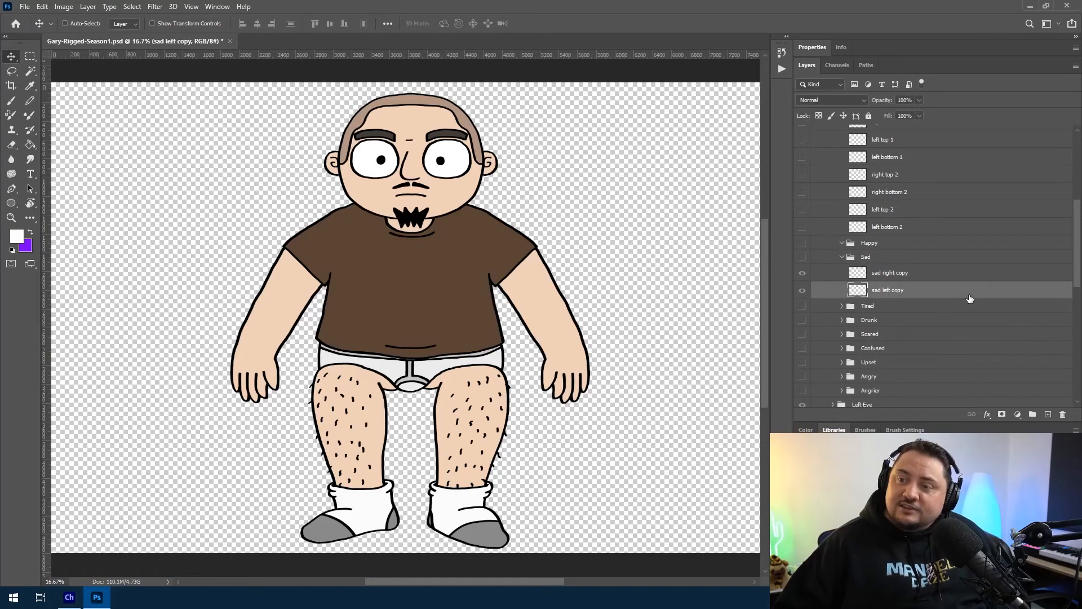
- Preview the Sad eyelids on the 3/4 Left head by briefly showing their group, and collapse it
scroll(800, 256, up, 3)
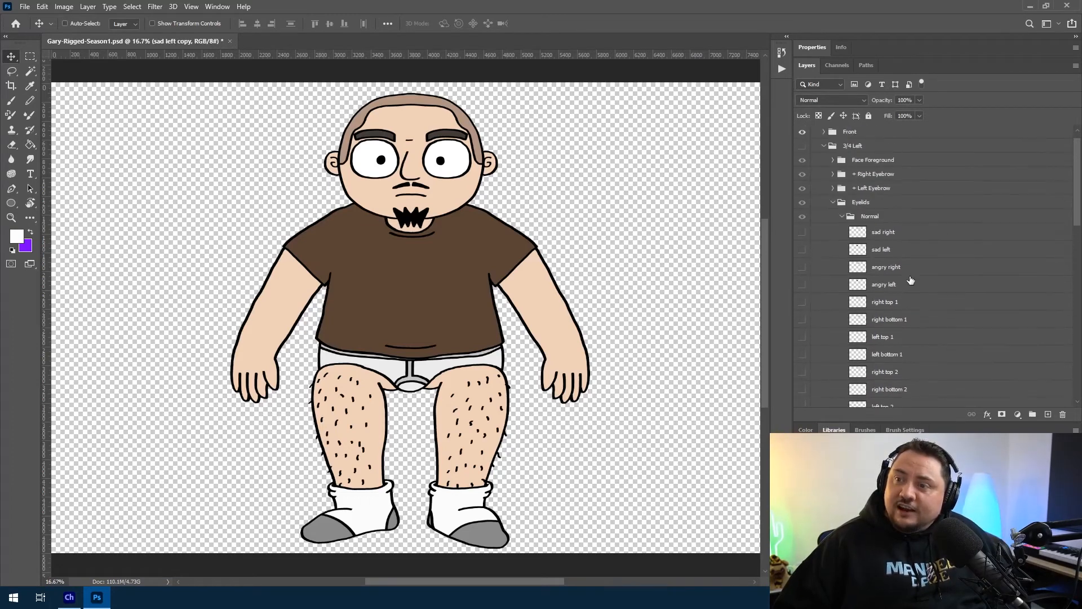
scroll(800, 257, down, 3)
click(802, 257)
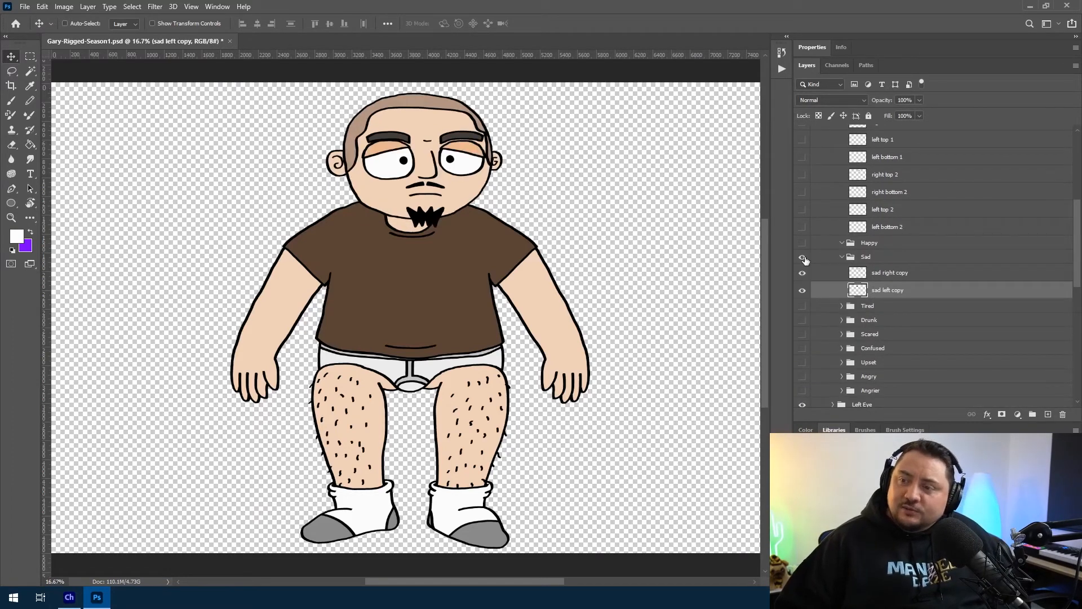
click(802, 257)
click(842, 257)
- Show the Tired eyelid group on the 3/4 Left head and expand it
click(867, 272)
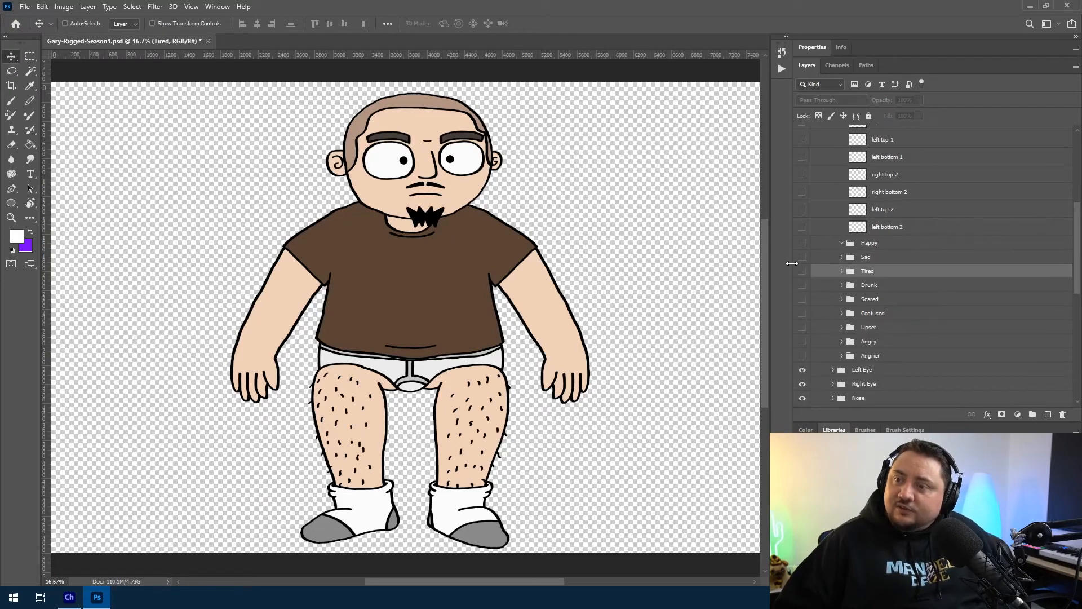
click(803, 271)
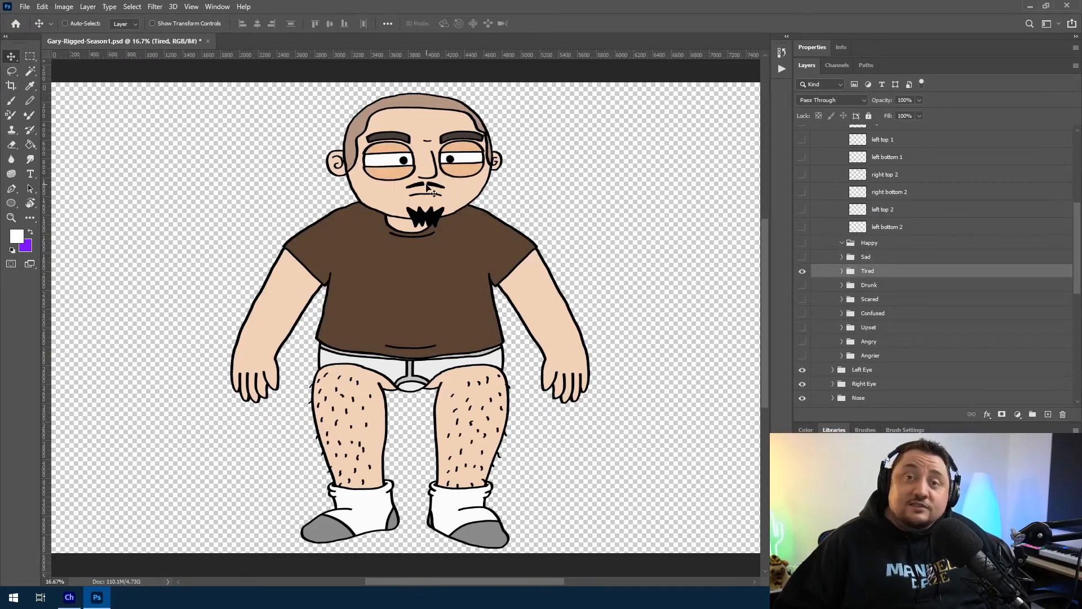
click(842, 271)
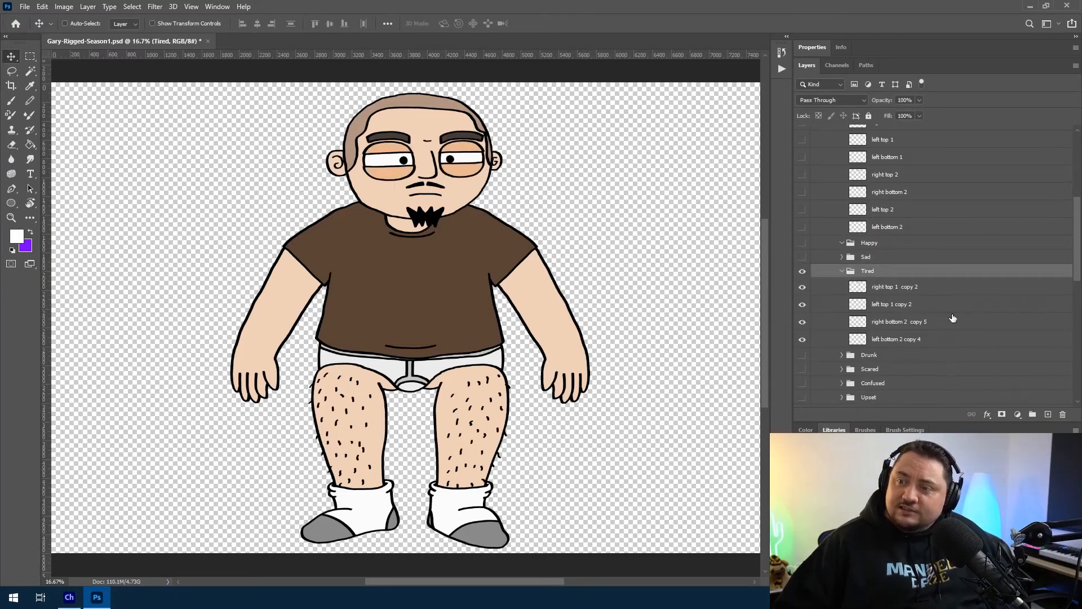
- Inspect the Tired eyelid layers from right top 1 copy 2 to left bottom 2 copy 4, and collapse and hide their group
click(897, 287)
click(899, 305)
click(903, 321)
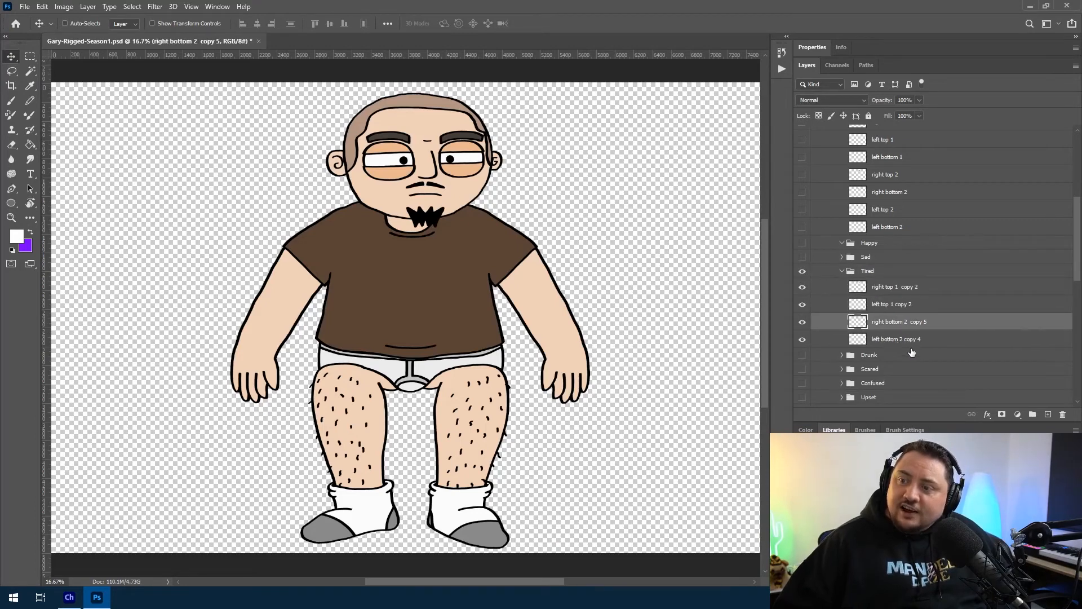
click(904, 339)
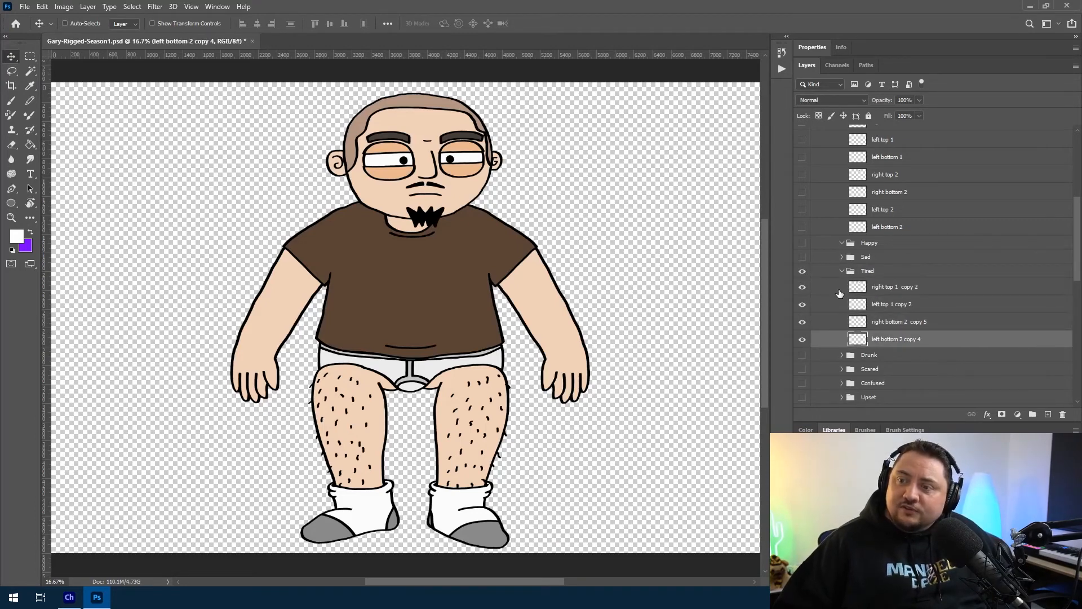
click(842, 271)
click(802, 271)
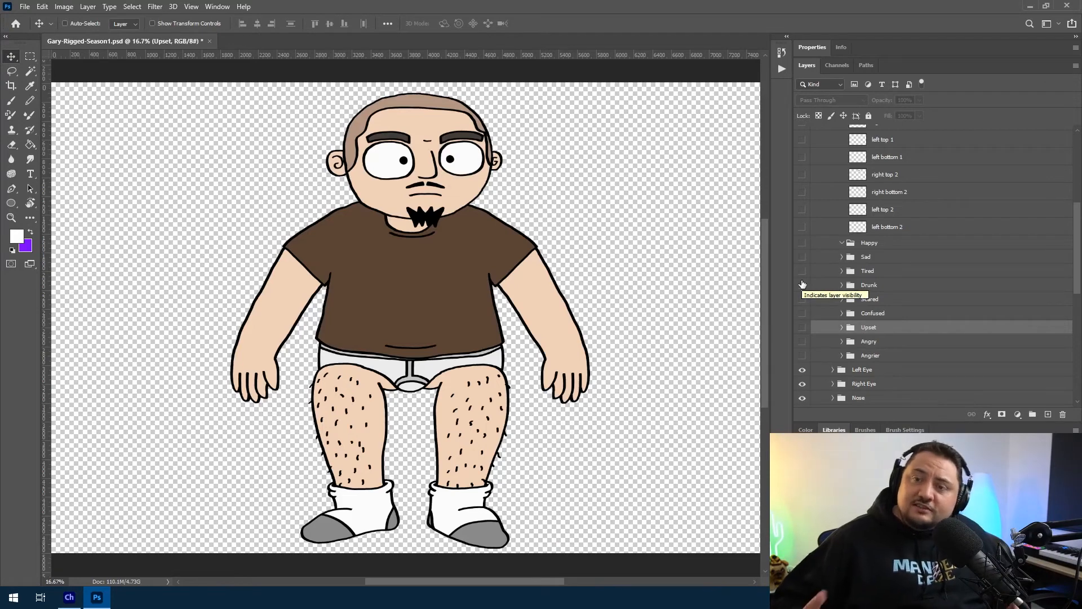